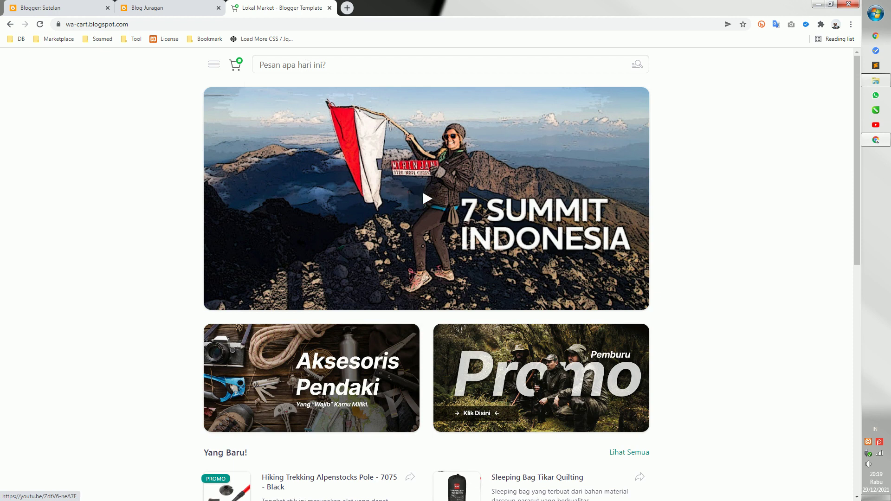
# Step: Show the category suggestions of the demo store's search box and close the demo store page
pyautogui.click(150, 188)
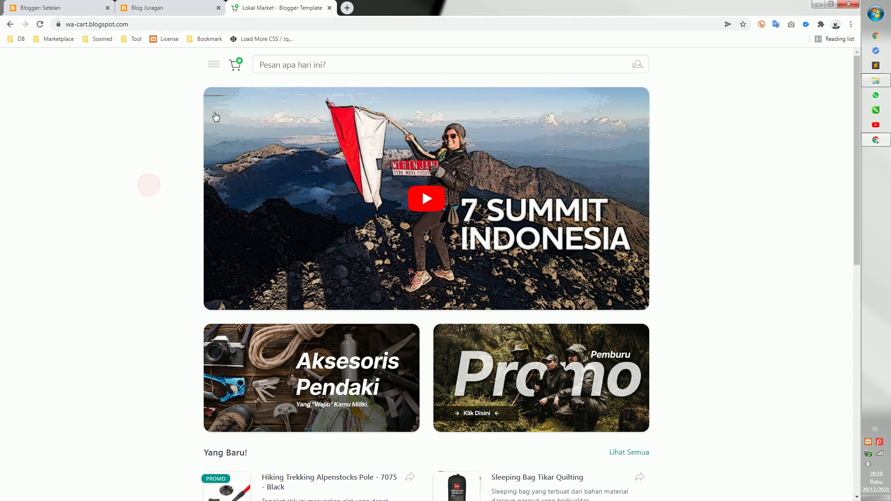
pyautogui.click(329, 65)
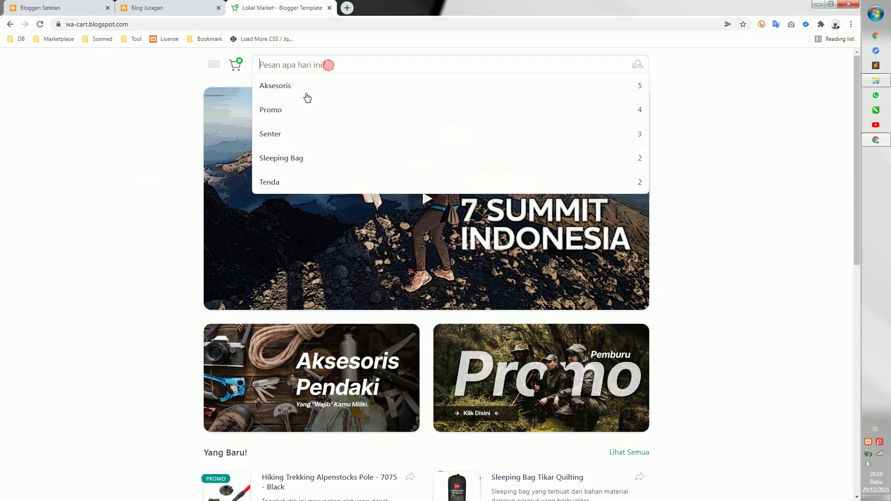
pyautogui.click(724, 200)
pyautogui.click(329, 8)
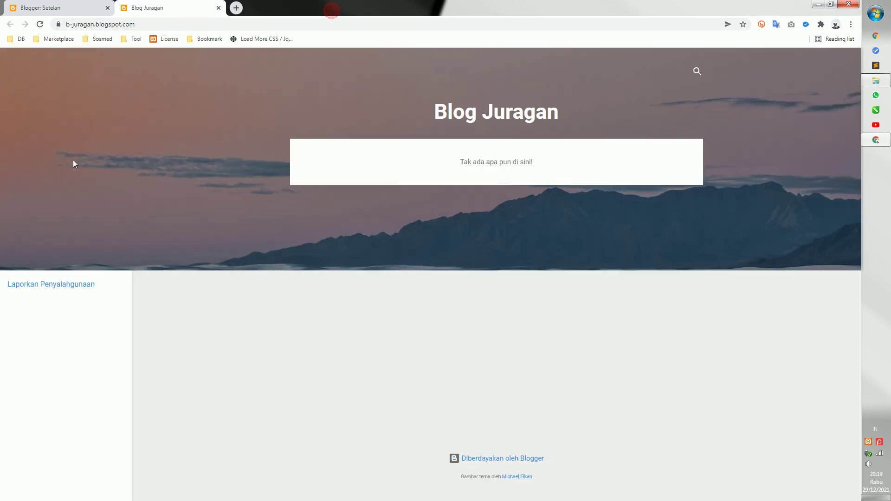
# Step: Minimise the browser and extract the Lokal Market Blogger Template archive onto the desktop
pyautogui.click(817, 5)
pyautogui.rightClick(217, 177)
pyautogui.click(256, 216)
pyautogui.click(144, 215)
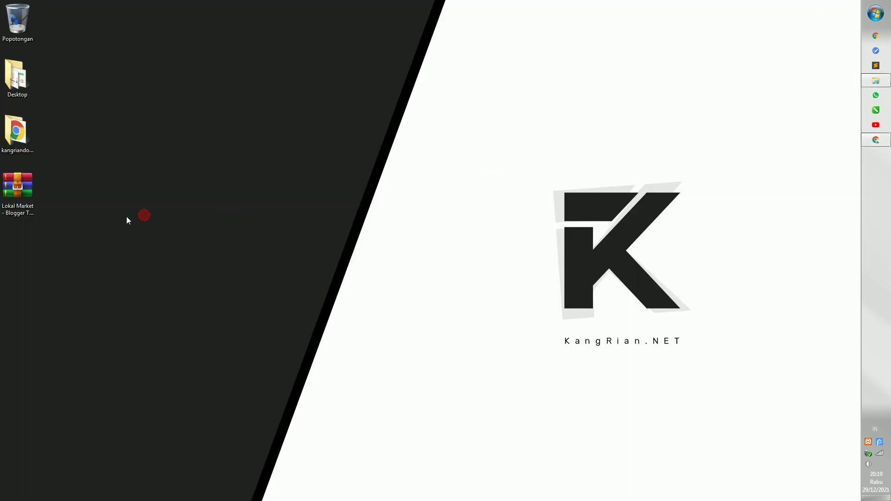
pyautogui.click(26, 193)
pyautogui.click(90, 239)
pyautogui.click(31, 197)
pyautogui.rightClick(12, 202)
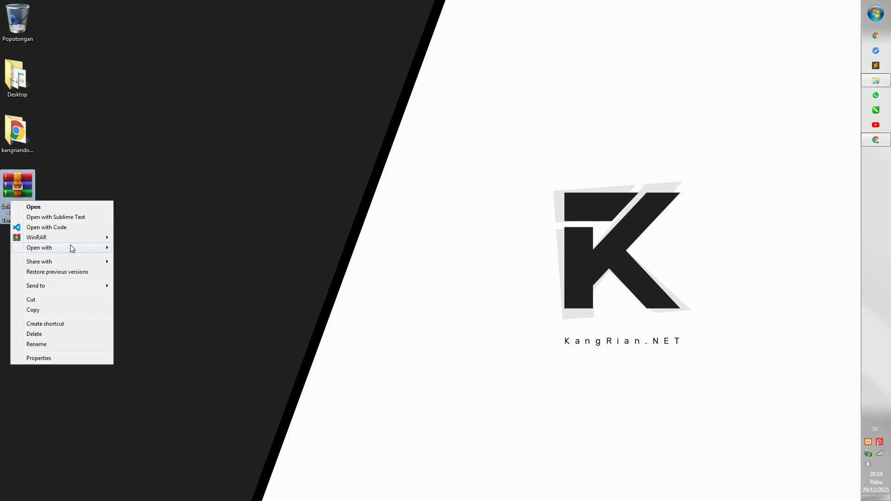
pyautogui.moveTo(75, 238)
pyautogui.click(178, 256)
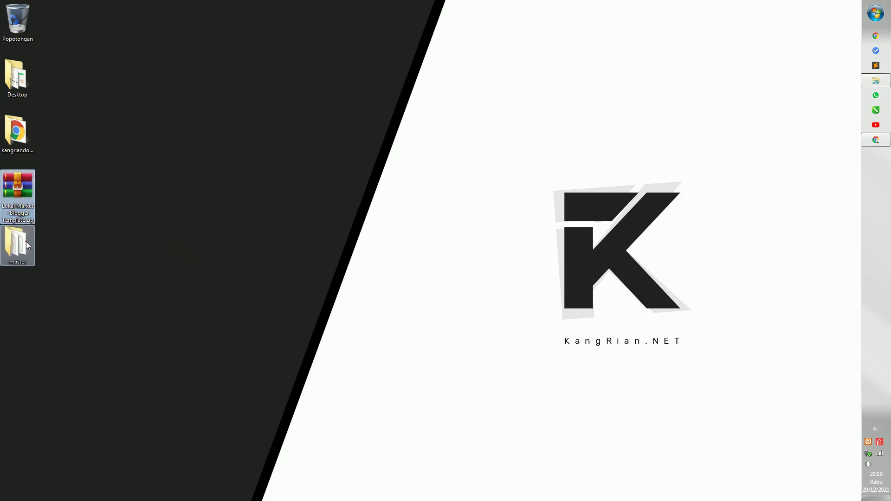
# Step: Open template.txt from the extracted master folder on the desktop
pyautogui.click(17, 243)
pyautogui.moveTo(148, 323); pyautogui.dragTo(9, 243)
pyautogui.click(139, 255)
pyautogui.click(21, 246)
pyautogui.doubleClick(21, 246)
pyautogui.click(464, 207)
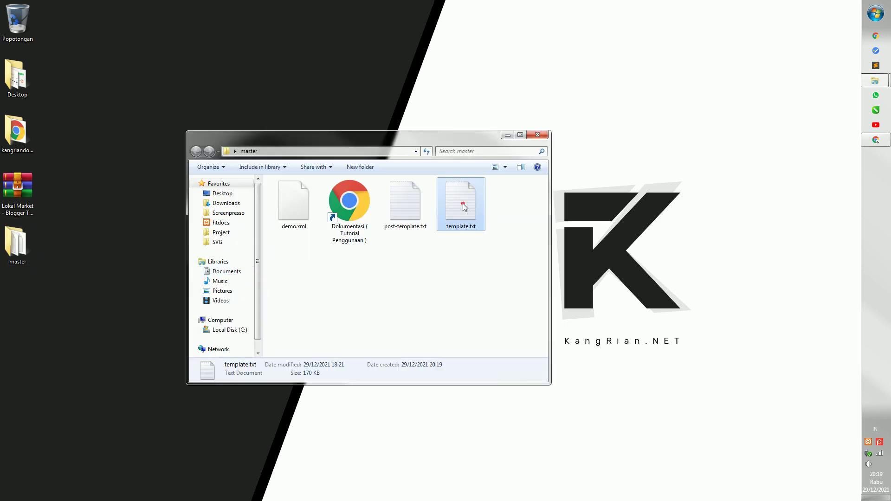
pyautogui.doubleClick(470, 220)
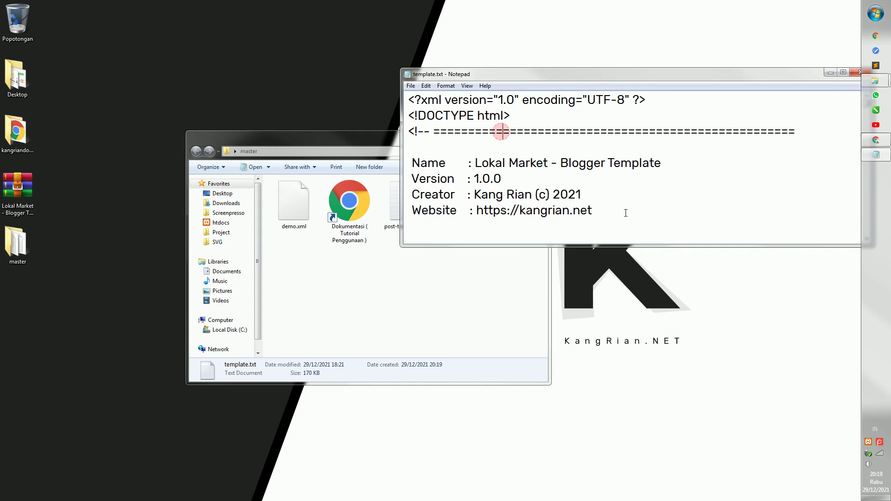
# Step: Copy the entire template code from template.txt and close the file
pyautogui.hotkey('ctrl', 'a')
pyautogui.rightClick(504, 155)
pyautogui.click(527, 182)
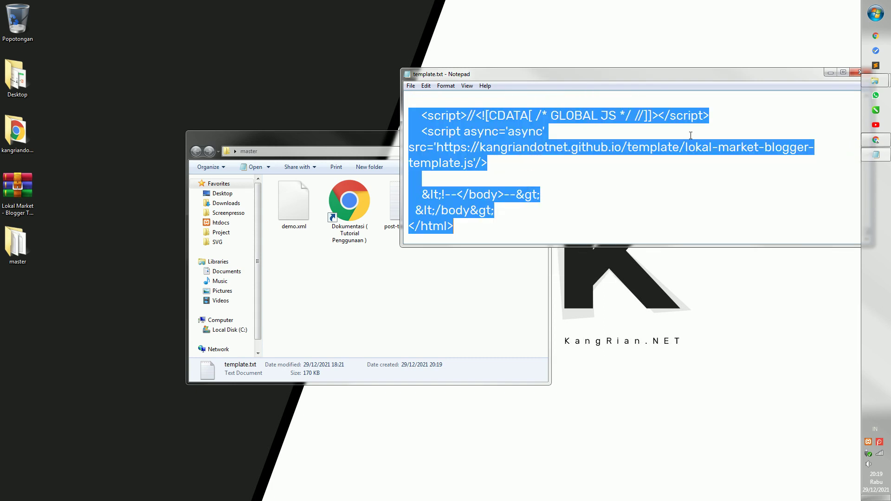
pyautogui.click(857, 72)
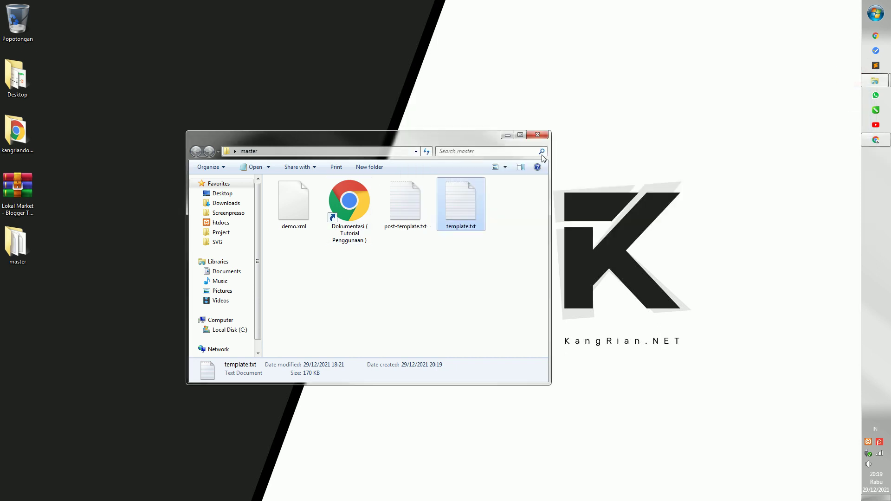
# Step: Minimise the folder, return to Chrome and open the Tema page of Blog Juragan in Blogger
pyautogui.click(505, 135)
pyautogui.click(876, 139)
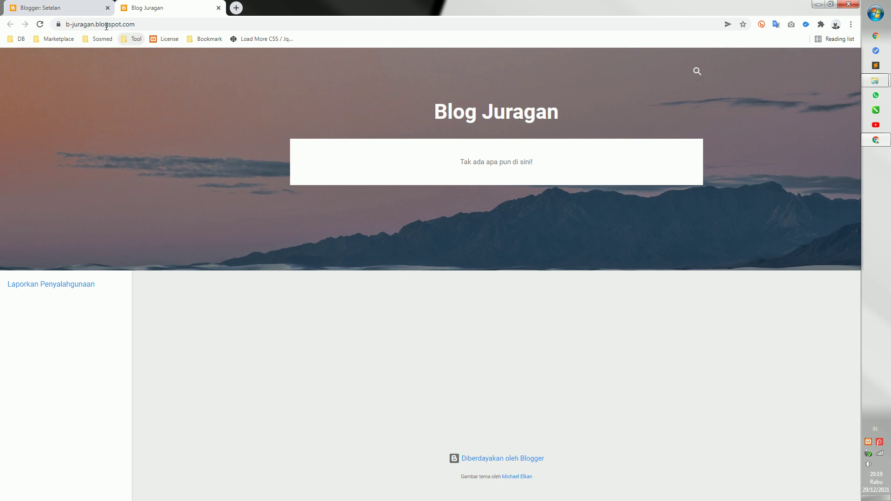
pyautogui.hotkey('ctrl', 'Tab')
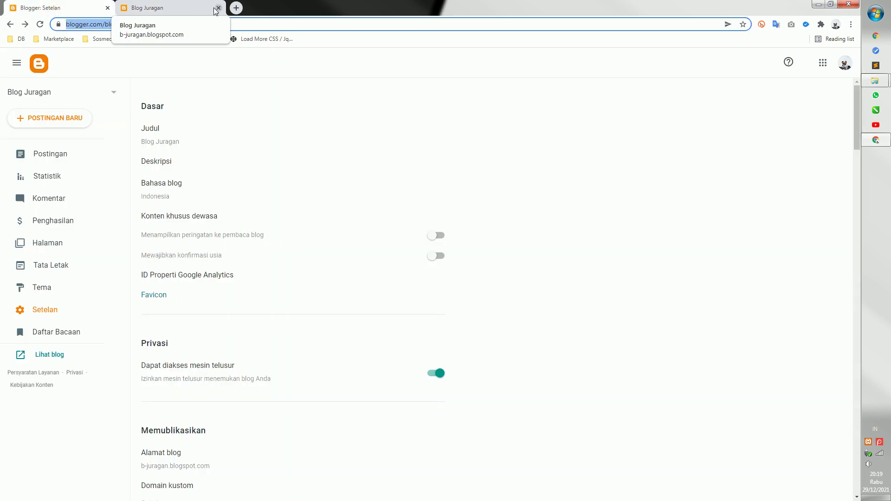
pyautogui.click(187, 8)
pyautogui.click(93, 9)
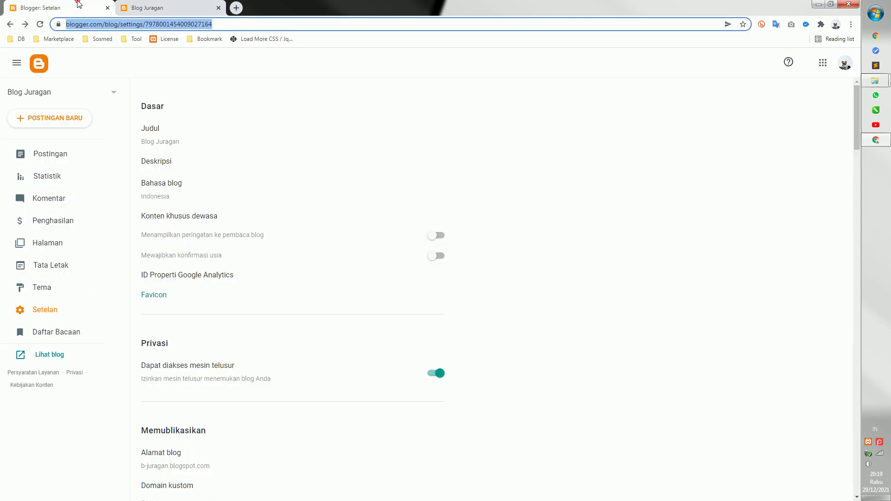
pyautogui.click(52, 290)
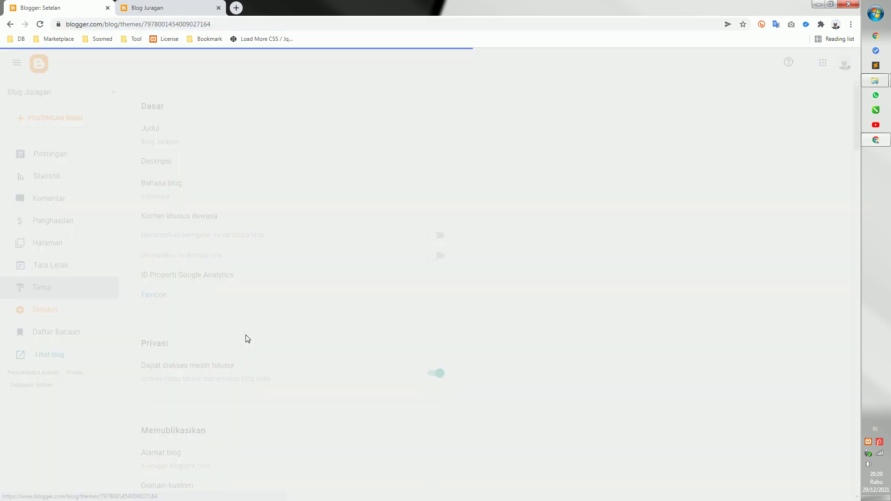
pyautogui.doubleClick(102, 24)
pyautogui.click(491, 159)
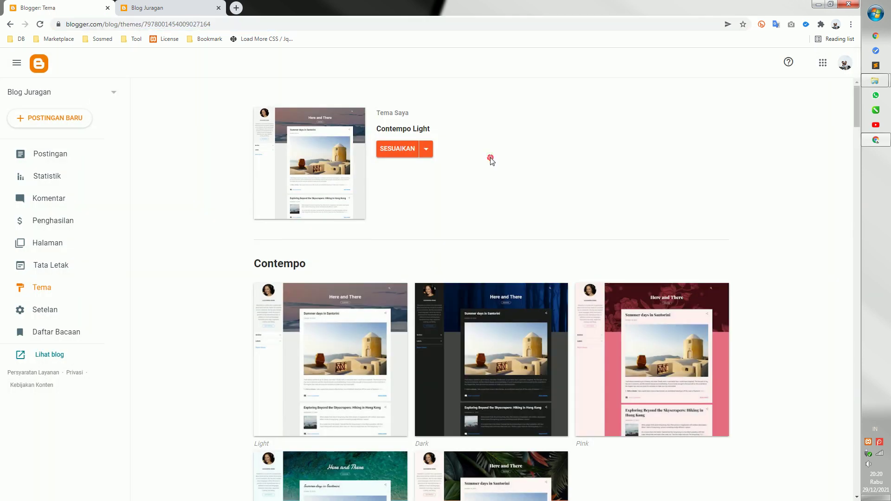
# Step: Replace all of the Contempo Light theme's HTML with the copied template code and save the theme
pyautogui.click(432, 149)
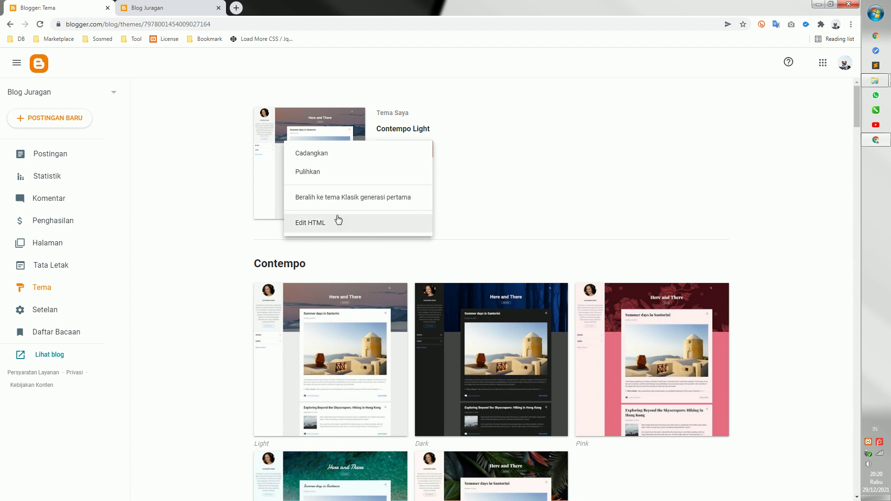
pyautogui.click(337, 224)
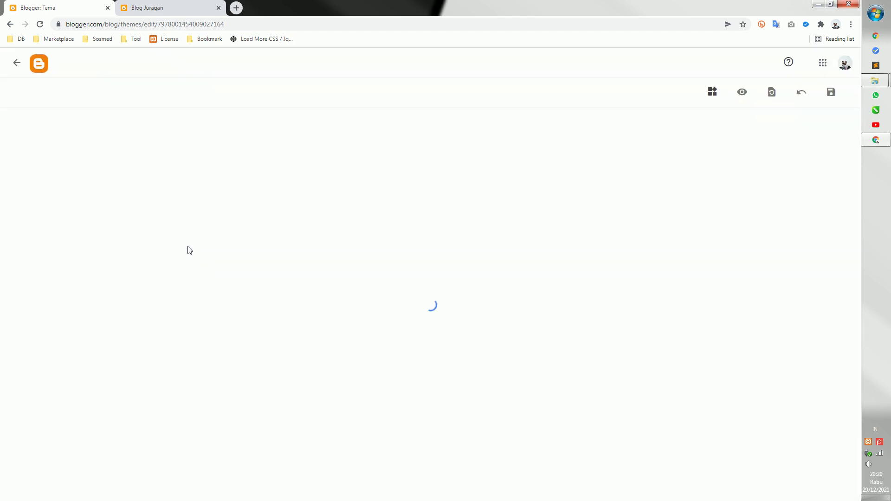
pyautogui.hotkey('ctrl', 'a')
pyautogui.press('BackSpace')
pyautogui.rightClick(37, 112)
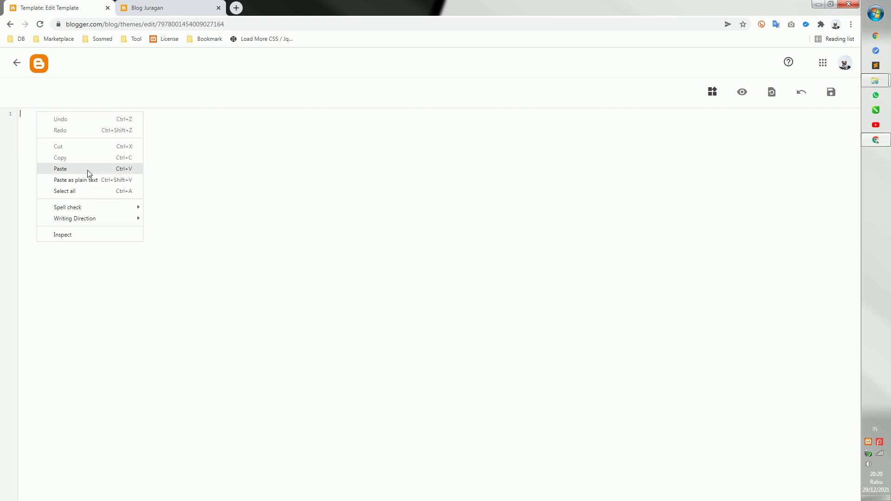
pyautogui.click(87, 170)
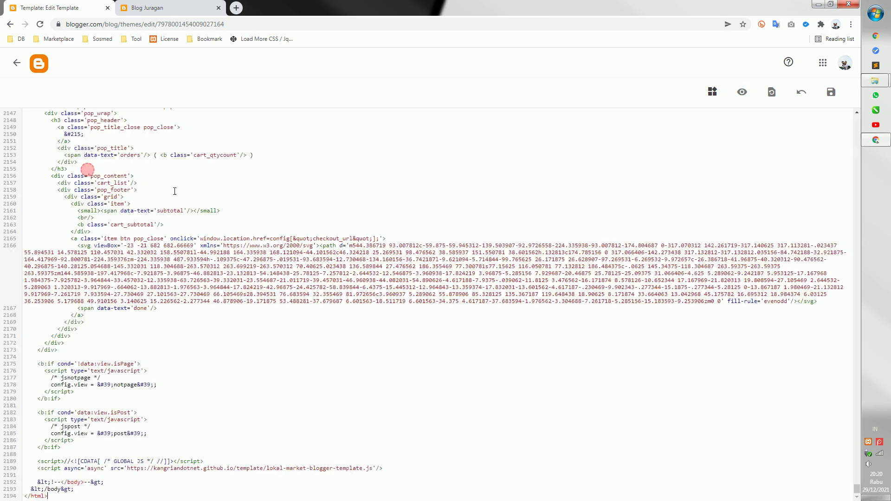
pyautogui.click(831, 92)
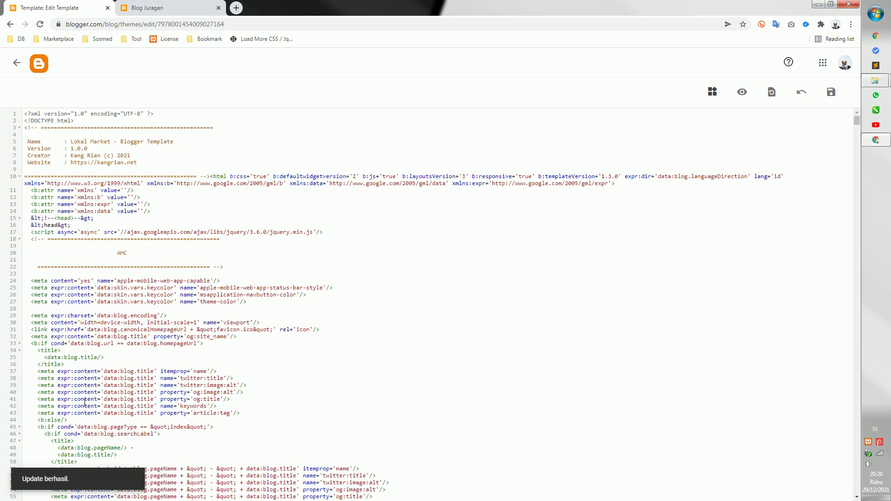
# Step: Reload the Blog Juragan home page and review the new template's layout down to the footer
pyautogui.click(192, 4)
pyautogui.rightClick(369, 106)
pyautogui.click(407, 135)
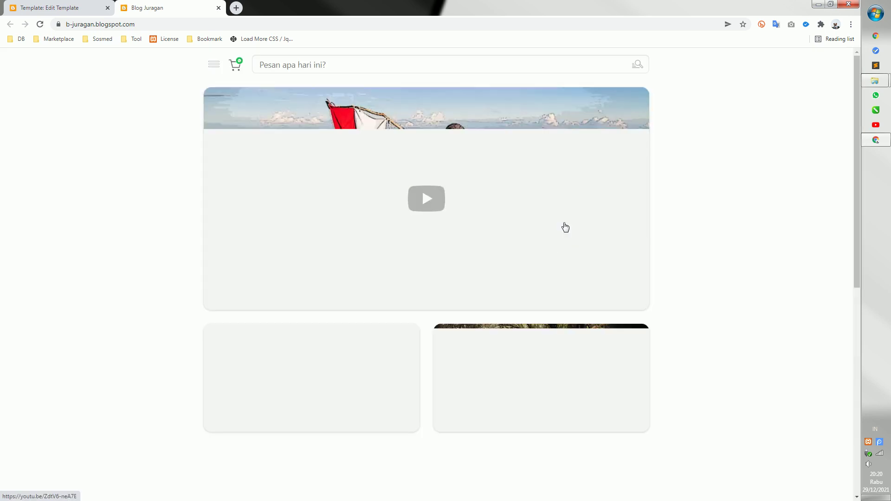
pyautogui.scroll(-9, 356, 290)
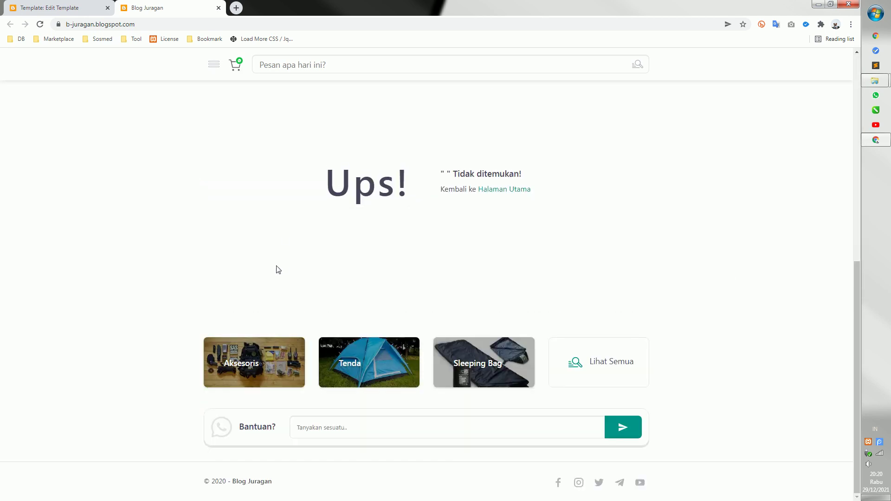
pyautogui.scroll(10, 278, 269)
# Step: Go to the blog's settings, find "impor" on the page and open Impor konten under Kelola Blog
pyautogui.click(66, 6)
pyautogui.click(17, 62)
pyautogui.click(56, 319)
pyautogui.hotkey('ctrl', 'f')
pyautogui.write('impor')
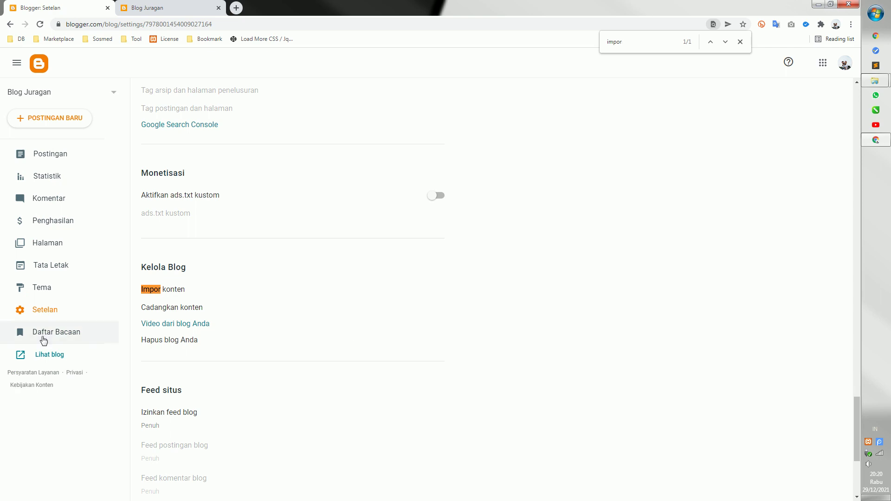
pyautogui.moveTo(155, 266); pyautogui.dragTo(204, 266)
pyautogui.click(205, 266)
pyautogui.click(170, 290)
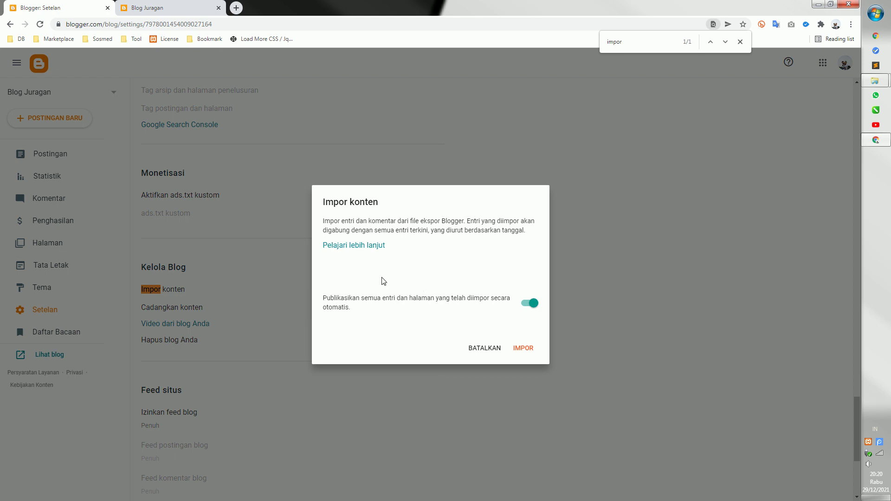
# Step: Complete the reCAPTCHA check and import demo.xml from the master folder into the blog
pyautogui.click(345, 274)
pyautogui.click(344, 268)
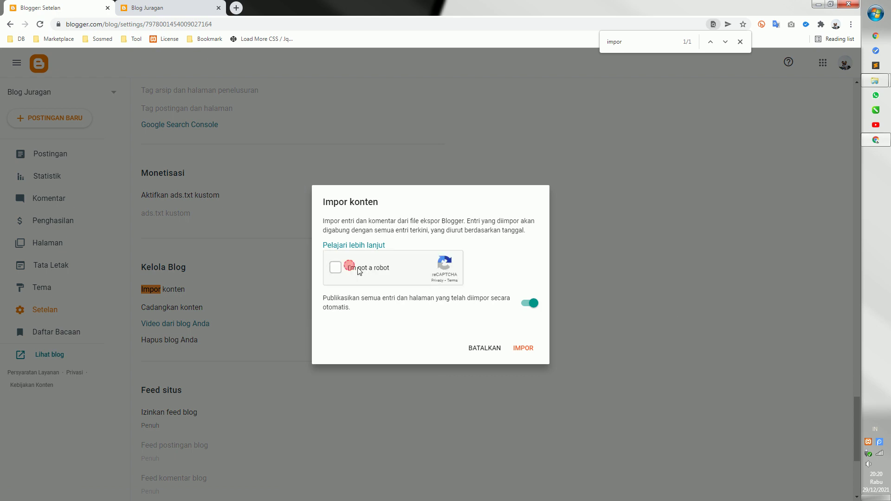
pyautogui.click(522, 349)
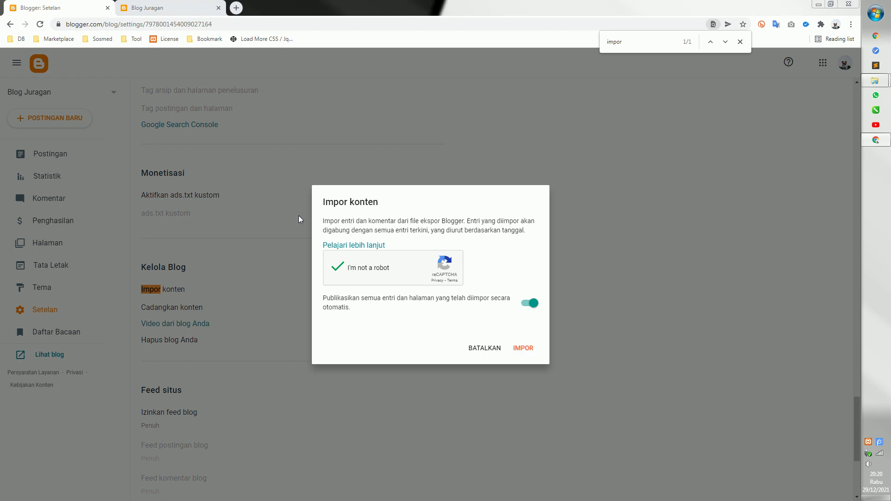
pyautogui.click(37, 64)
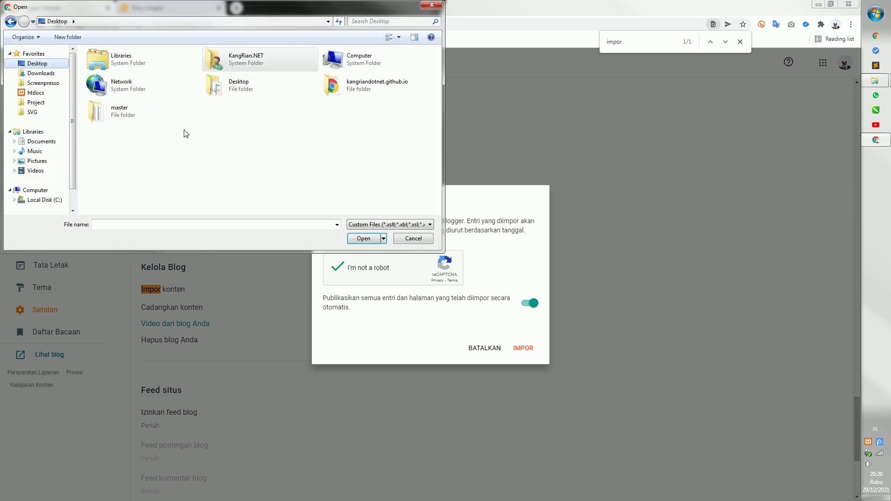
pyautogui.doubleClick(132, 114)
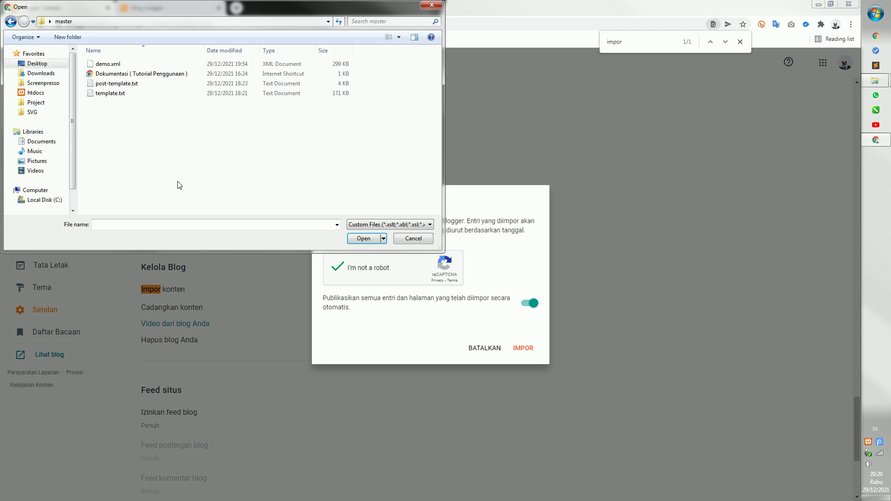
pyautogui.click(116, 65)
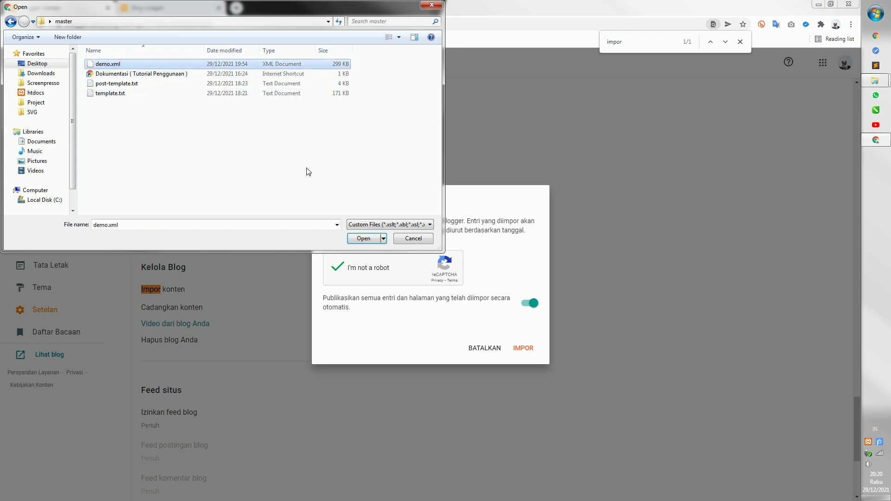
pyautogui.click(366, 241)
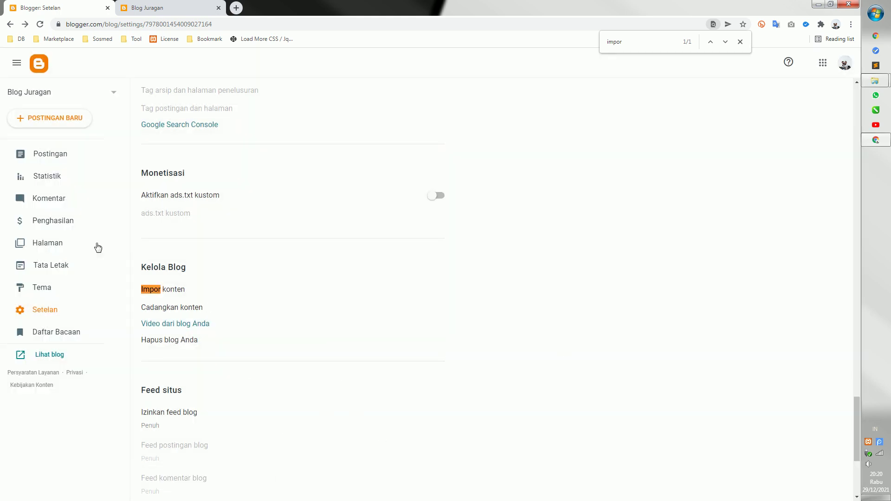
# Step: Review the imported product posts in the blog's post list
pyautogui.click(51, 156)
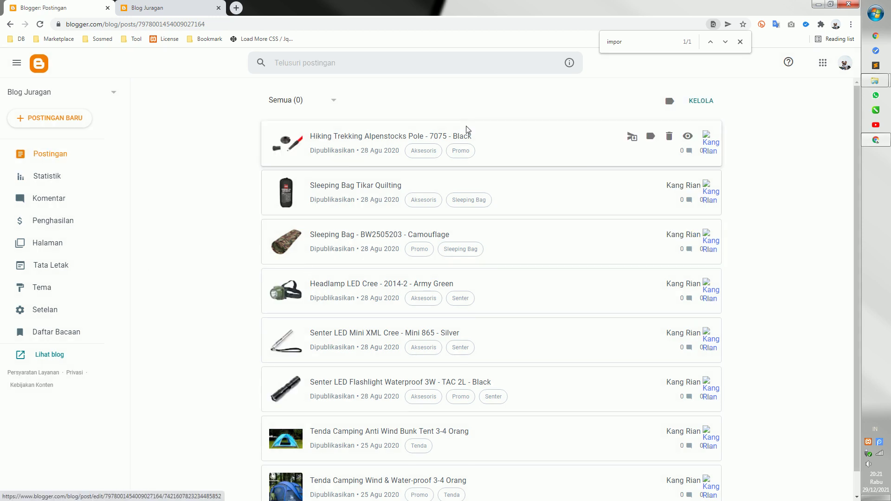
pyautogui.scroll(-1, 469, 186)
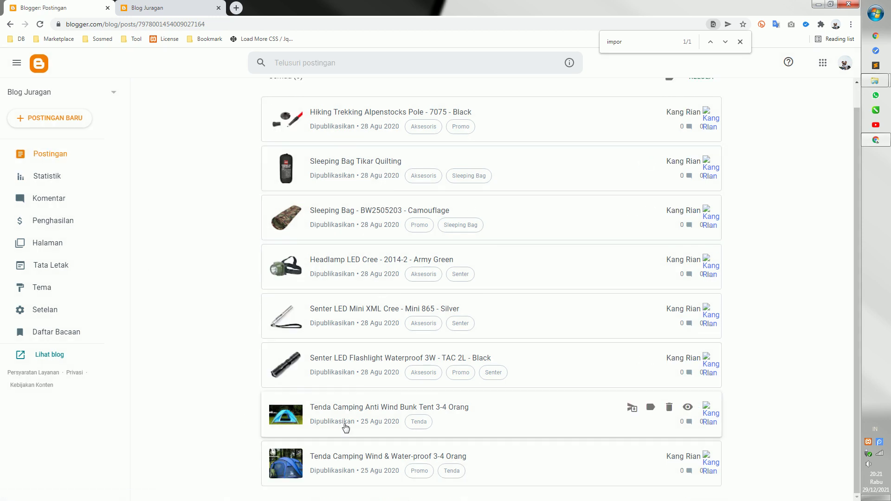
pyautogui.scroll(1, 344, 423)
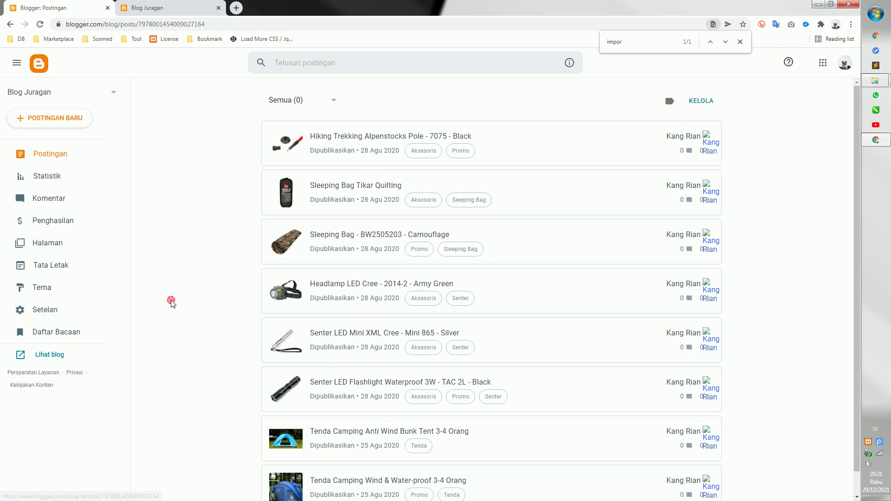
# Step: Go to the blog's settings and find the Postingan section by searching the page for "postingan"
pyautogui.click(64, 310)
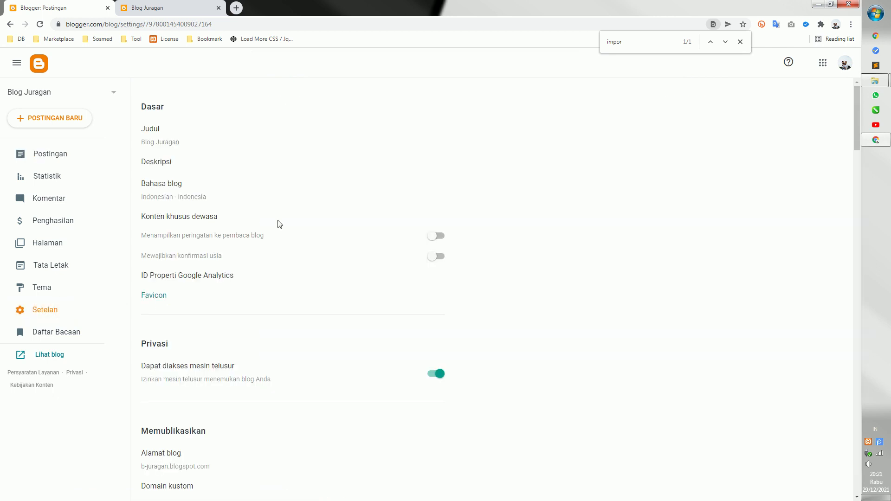
pyautogui.scroll(-15, 281, 241)
pyautogui.scroll(-6, 291, 282)
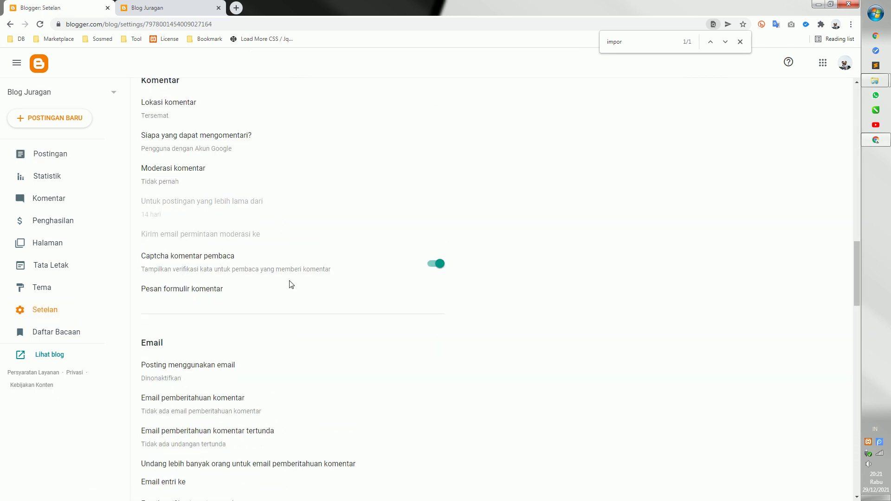
pyautogui.write('postingan')
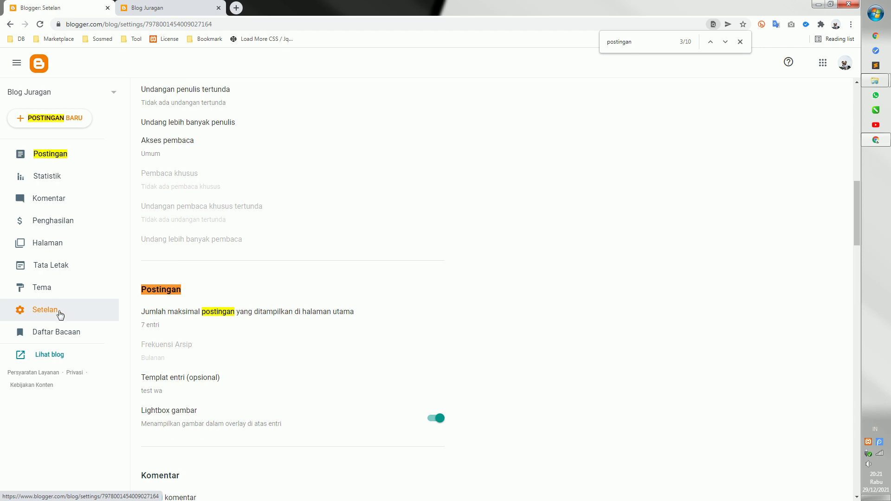
pyautogui.click(243, 291)
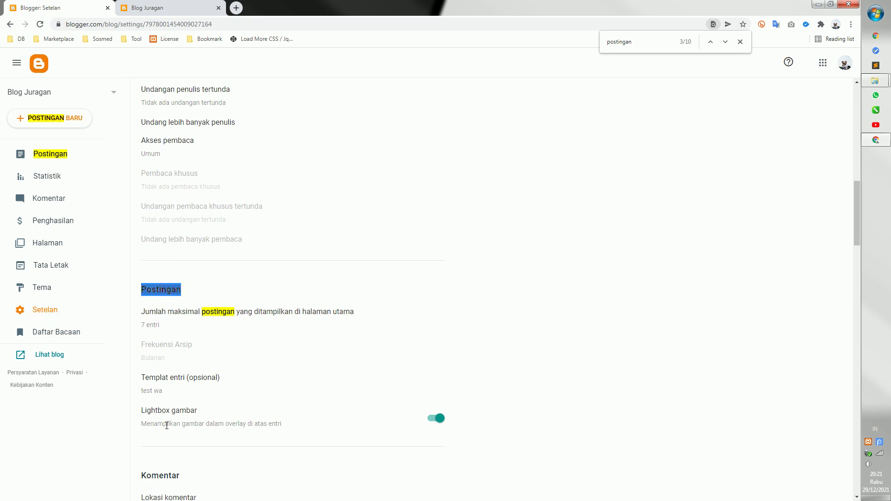
# Step: Set the maximum number of posts shown on the main page to 8 and save
pyautogui.click(190, 324)
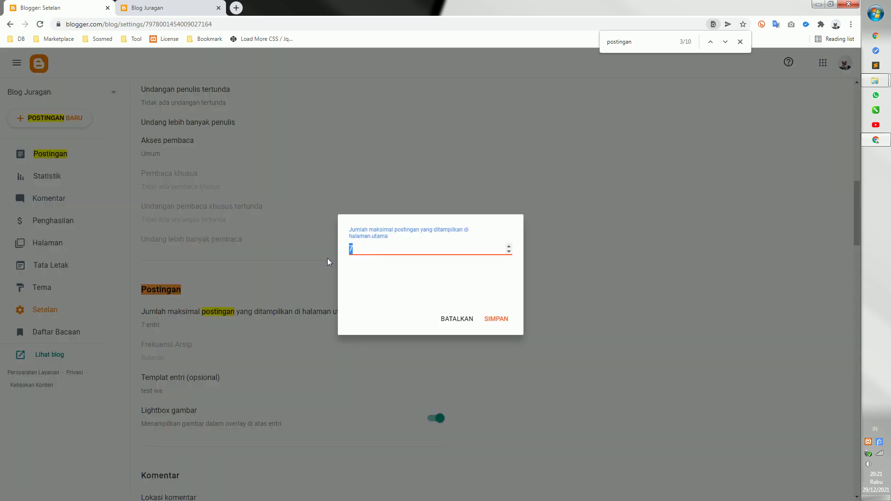
pyautogui.write('8')
pyautogui.click(497, 319)
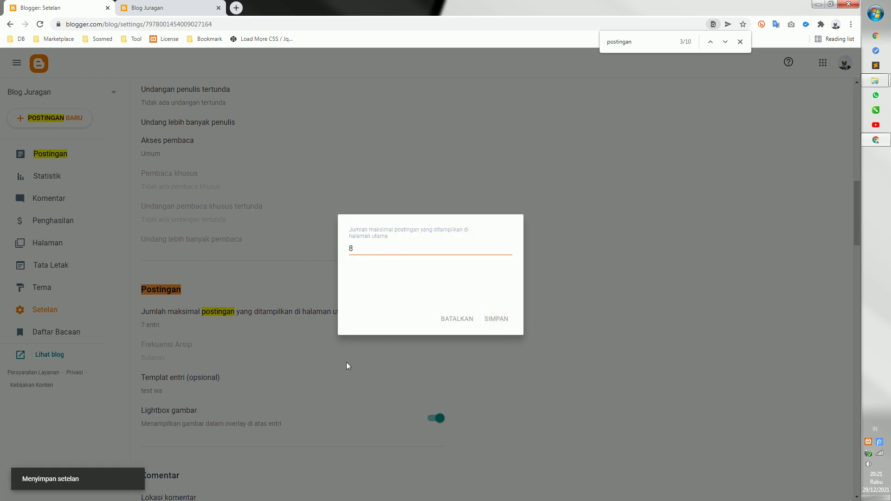
# Step: Set the maximum number of posts shown on the main page to 4 and turn off Lightbox gambar
pyautogui.click(207, 313)
pyautogui.click(359, 253)
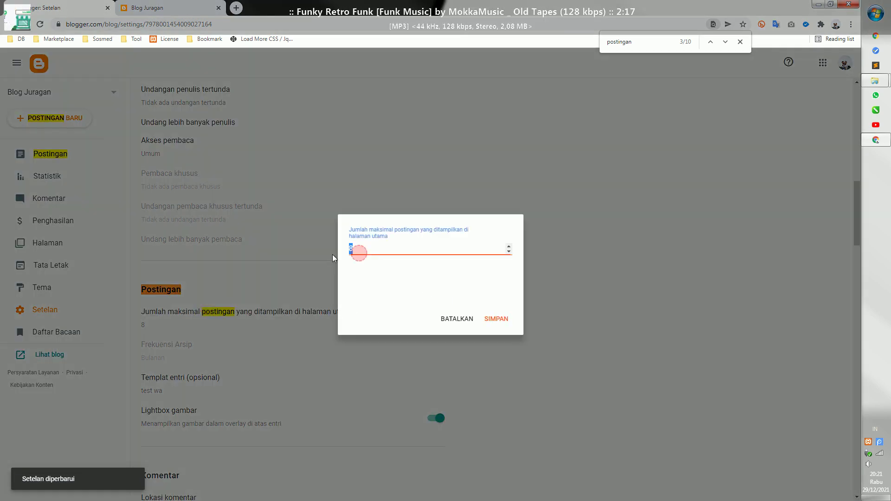
pyautogui.click(507, 320)
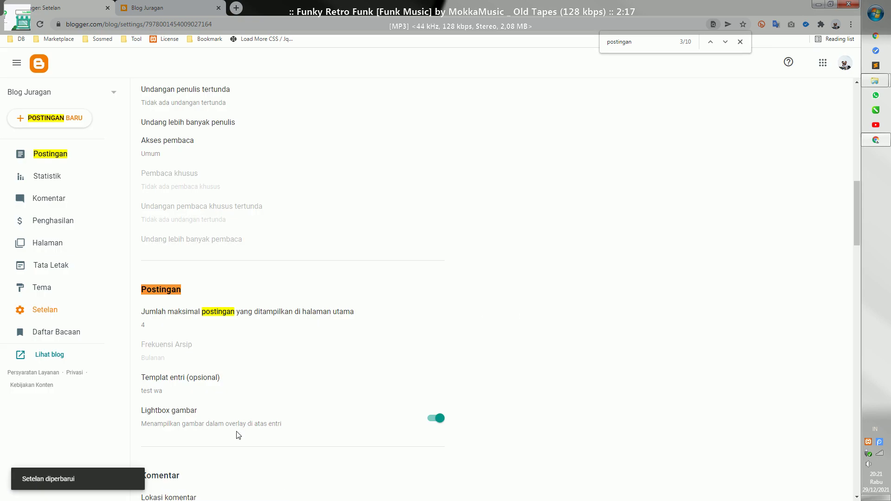
pyautogui.click(438, 420)
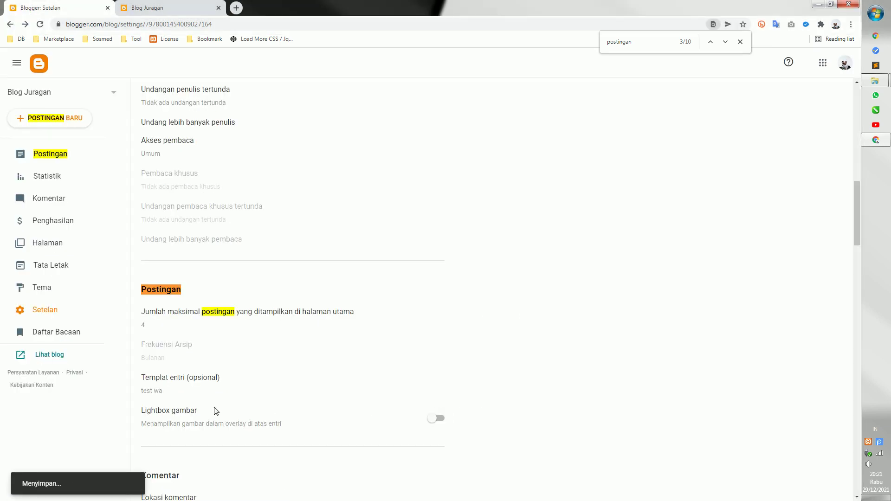
# Step: Open Templat entri for editing and clear its existing text
pyautogui.click(170, 385)
pyautogui.tripleClick(438, 246)
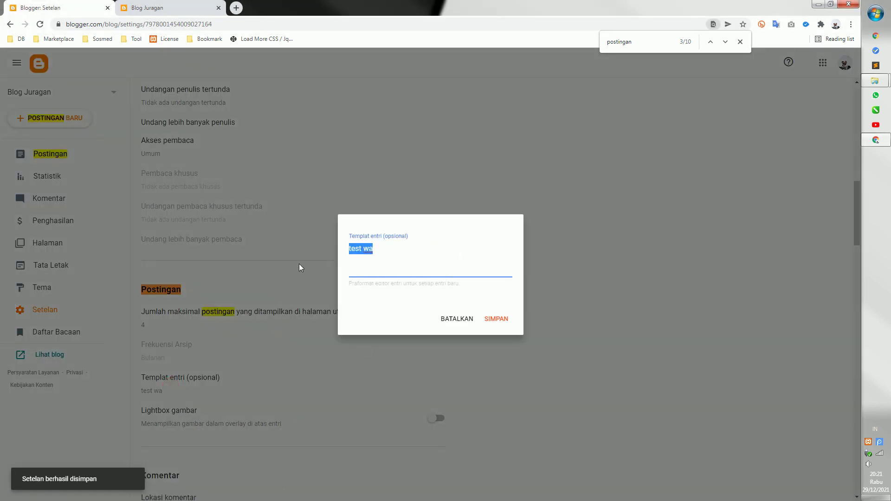
pyautogui.press('BackSpace')
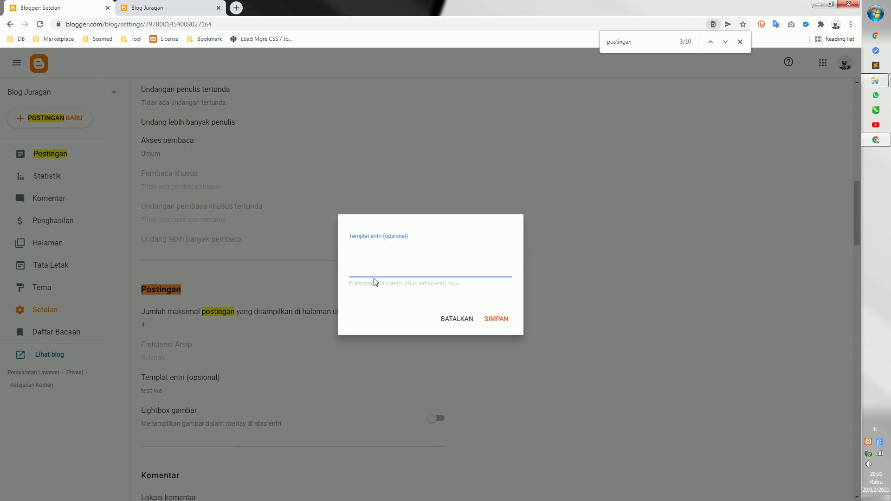
pyautogui.click(404, 256)
# Step: Copy the entire contents of post-template.txt from the master folder on the desktop, and close the file
pyautogui.click(818, 4)
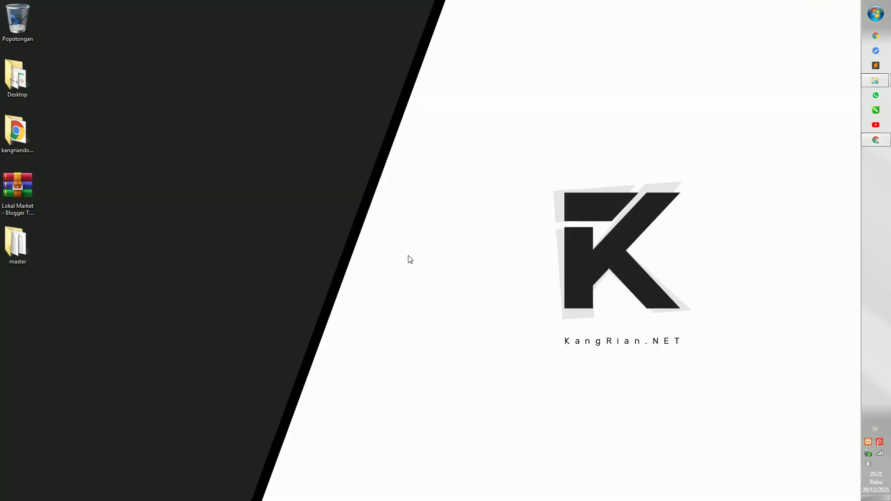
pyautogui.click(10, 257)
pyautogui.doubleClick(10, 257)
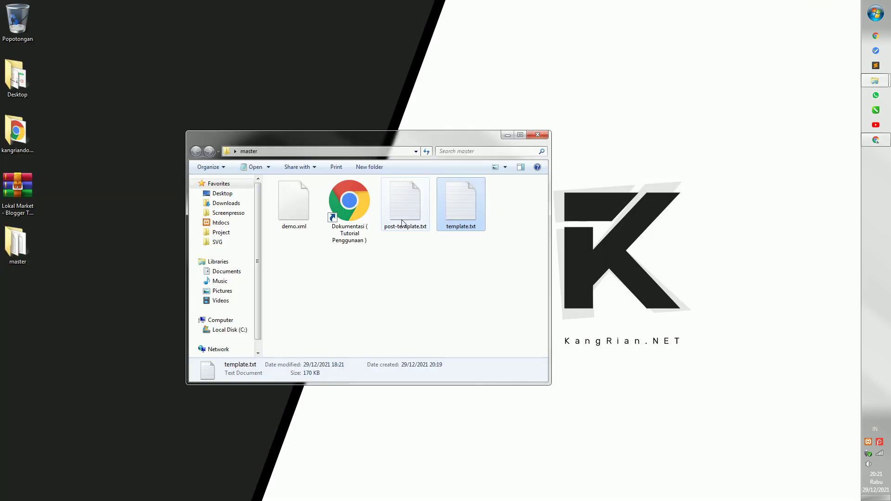
pyautogui.click(402, 222)
pyautogui.click(419, 266)
pyautogui.click(408, 215)
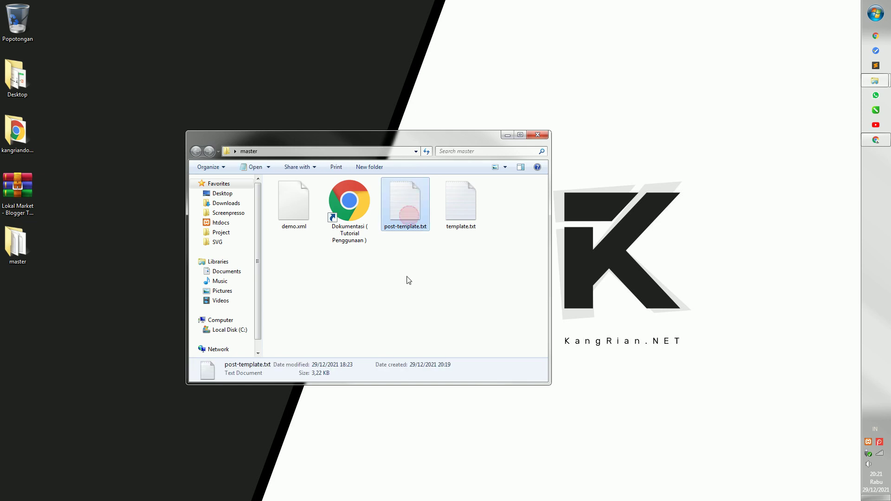
pyautogui.doubleClick(408, 207)
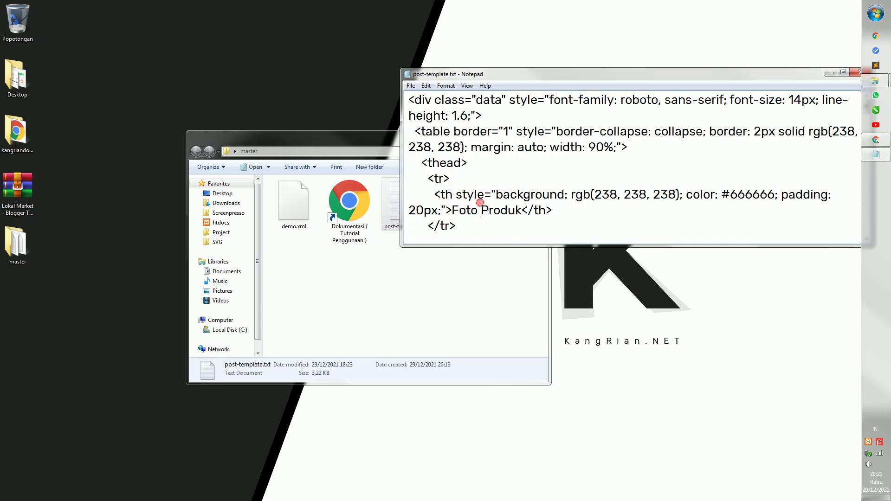
pyautogui.hotkey('ctrl', 'a')
pyautogui.rightClick(447, 116)
pyautogui.click(490, 153)
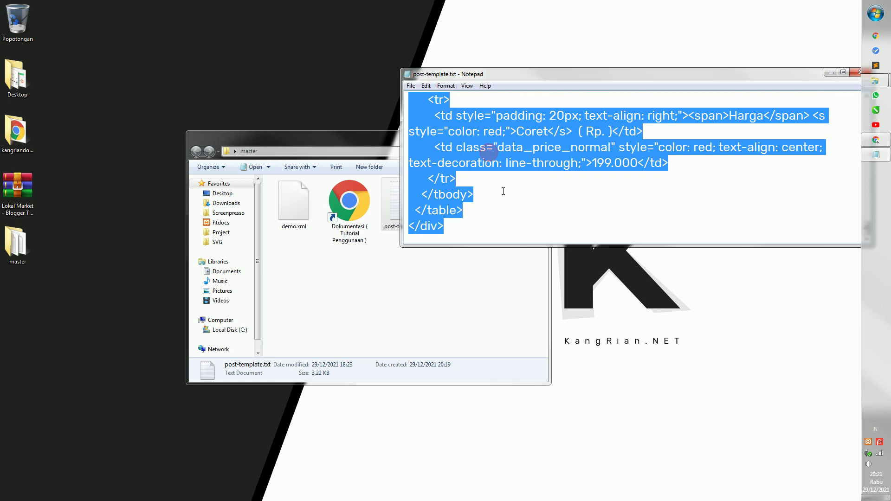
pyautogui.click(858, 73)
# Step: Switch back to Chrome, paste the copied HTML into Templat entri and save the setting
pyautogui.click(876, 140)
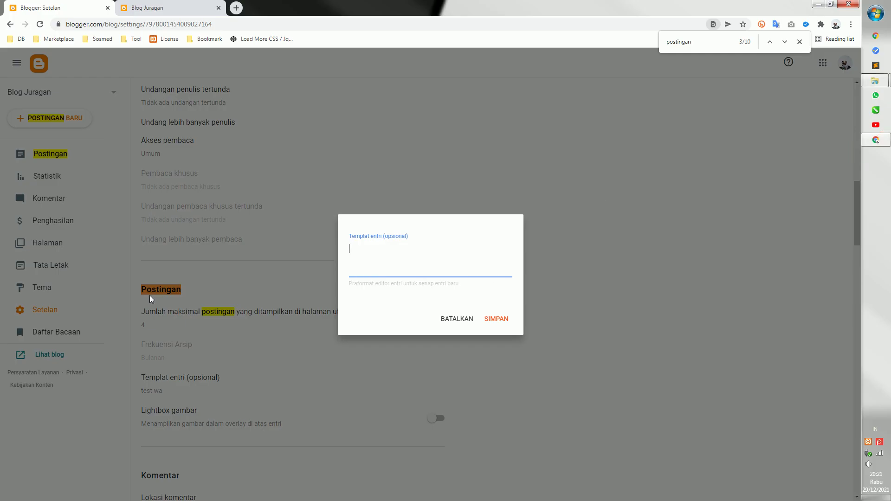
pyautogui.rightClick(386, 257)
pyautogui.click(398, 309)
pyautogui.click(504, 332)
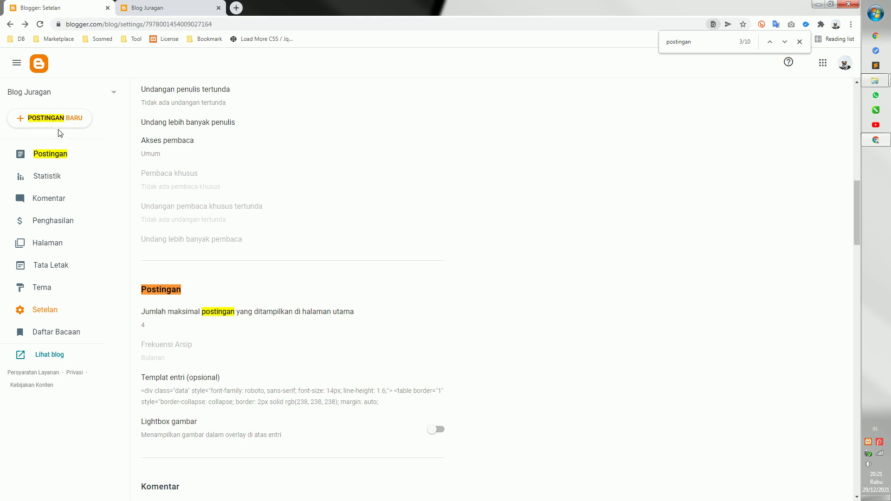
# Step: Start a new post and examine the prefilled product template: photo, description, status, weight, price and crossed-out price
pyautogui.click(48, 118)
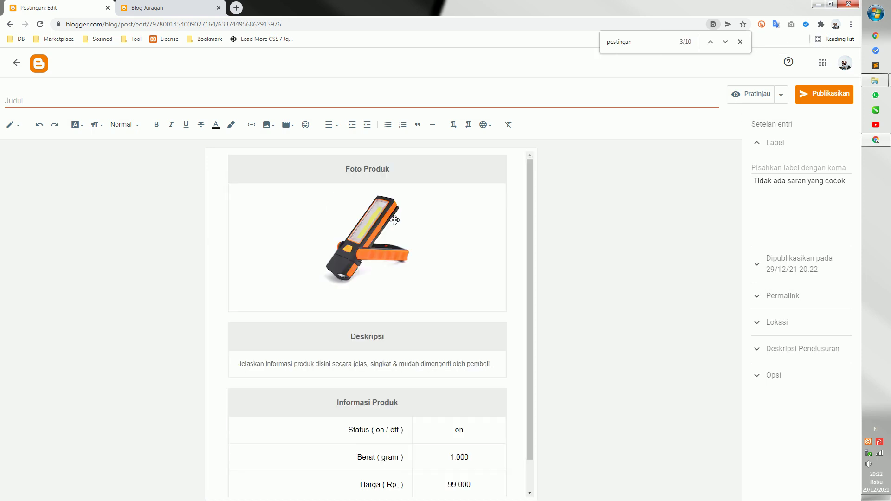
pyautogui.scroll(-1, 365, 236)
pyautogui.click(361, 349)
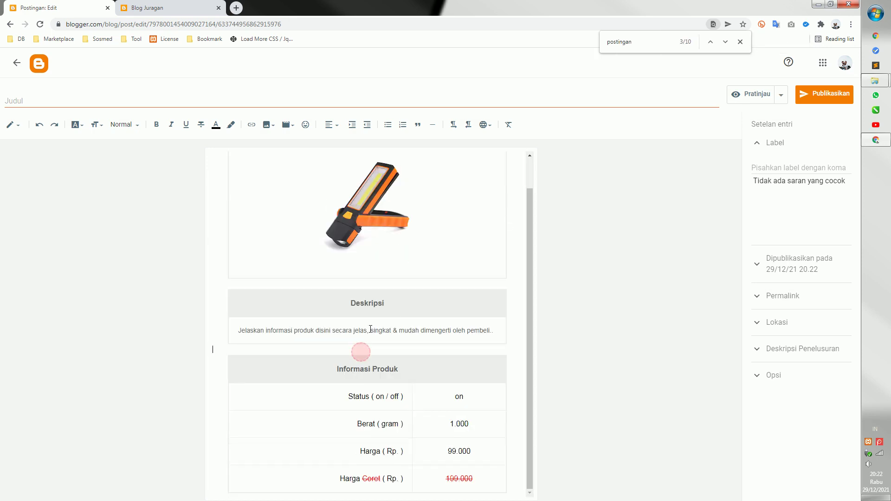
pyautogui.click(424, 243)
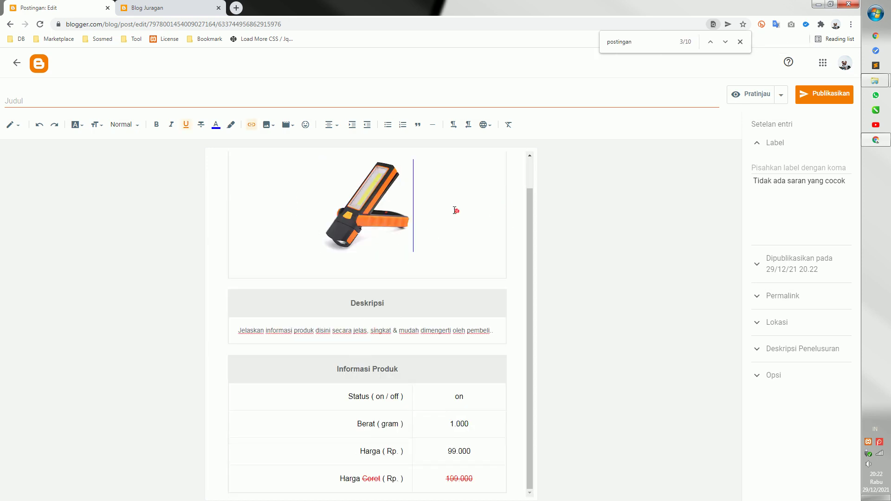
pyautogui.moveTo(456, 211); pyautogui.dragTo(369, 286)
pyautogui.click(456, 394)
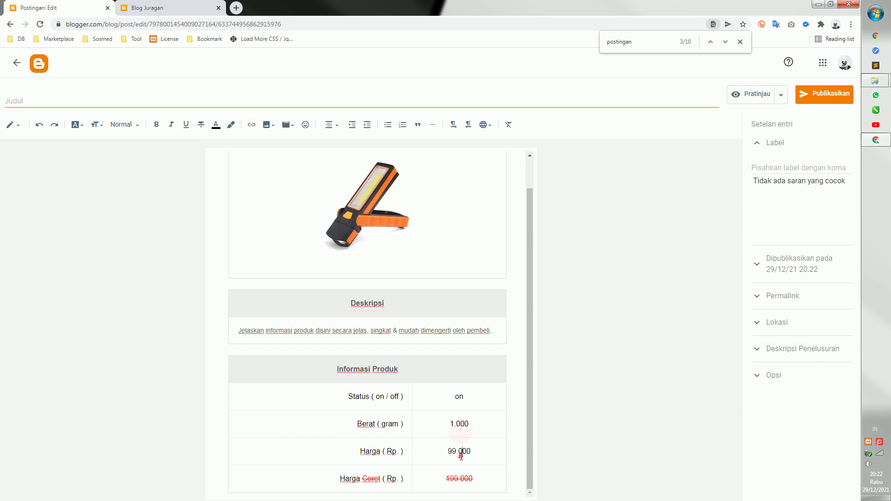
pyautogui.moveTo(456, 424); pyautogui.dragTo(460, 423)
pyautogui.click(425, 252)
pyautogui.scroll(1, 429, 249)
pyautogui.click(441, 249)
pyautogui.keyDown('shift'); pyautogui.click(282, 233); pyautogui.keyUp('shift')
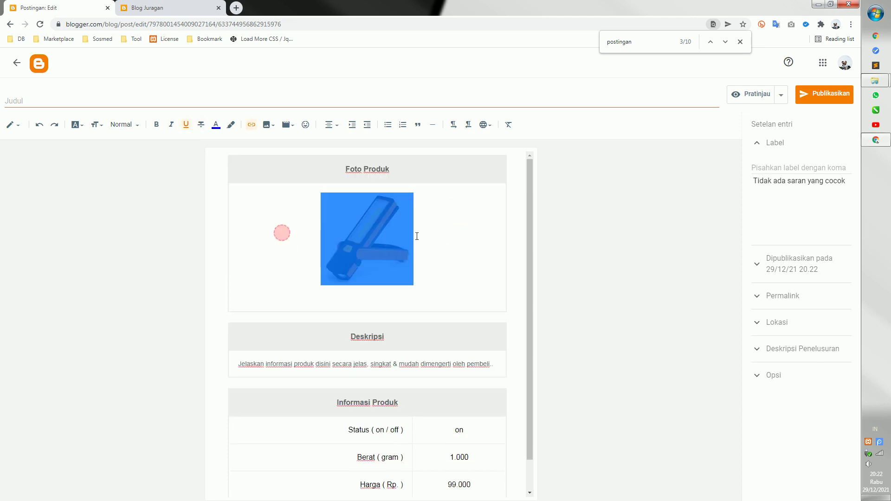
pyautogui.click(464, 246)
# Step: Leave the post editor and delete the untitled draft "Foto Produk Deskripsi ..." from the post list
pyautogui.click(19, 71)
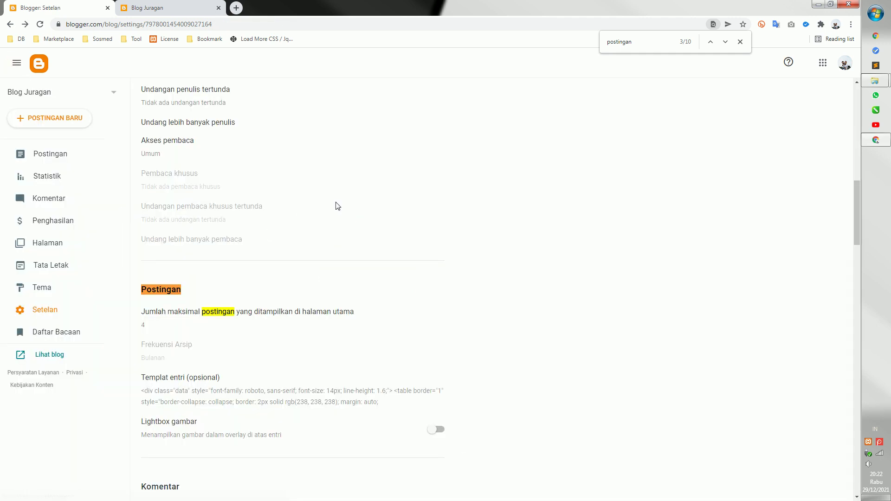
pyautogui.click(49, 154)
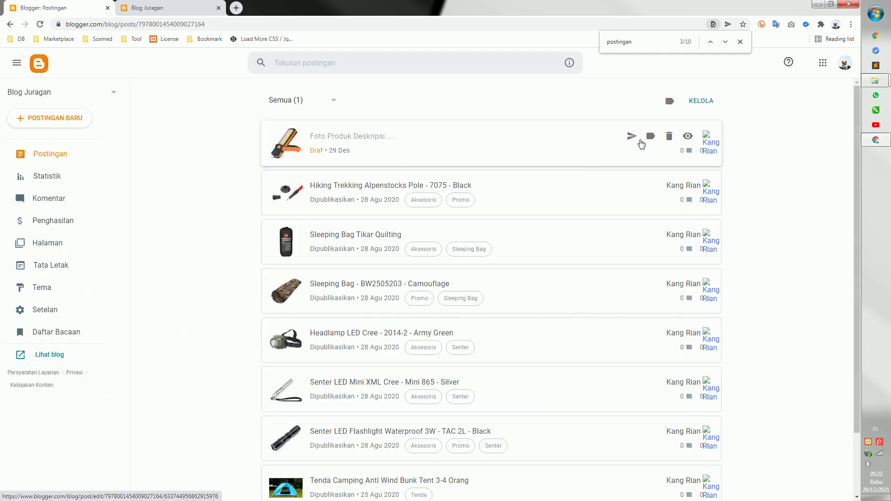
pyautogui.click(669, 137)
pyautogui.click(485, 304)
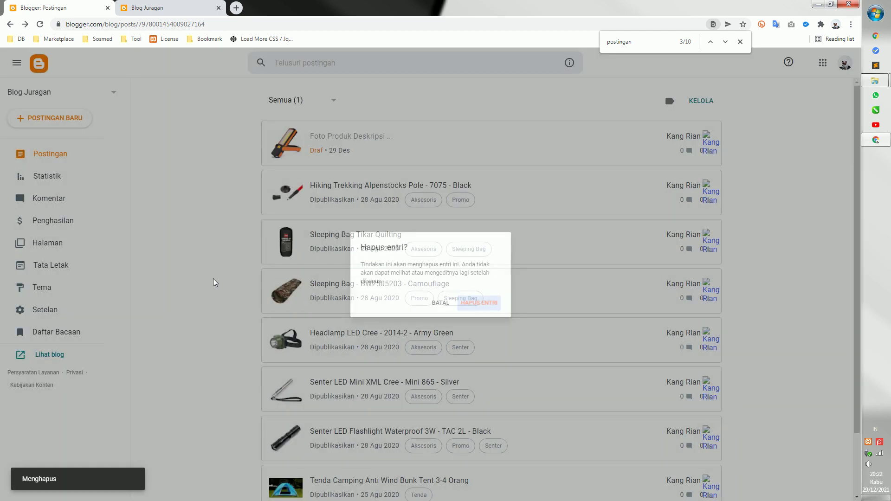
# Step: Open the customizer for the blog's current theme and review the product section in its preview
pyautogui.click(65, 288)
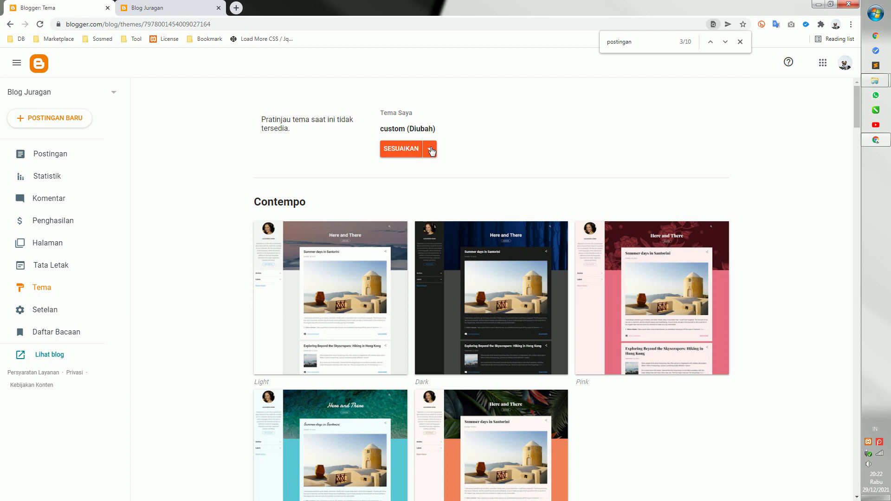
pyautogui.click(396, 148)
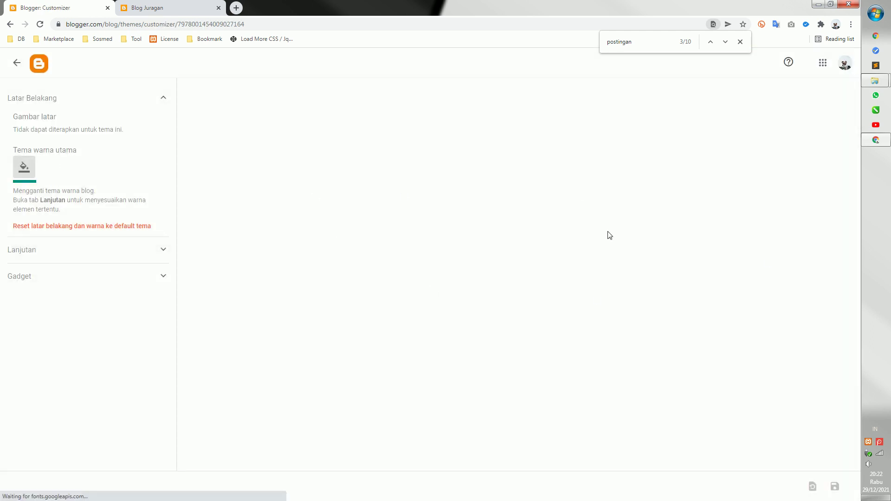
pyautogui.scroll(-6, 478, 282)
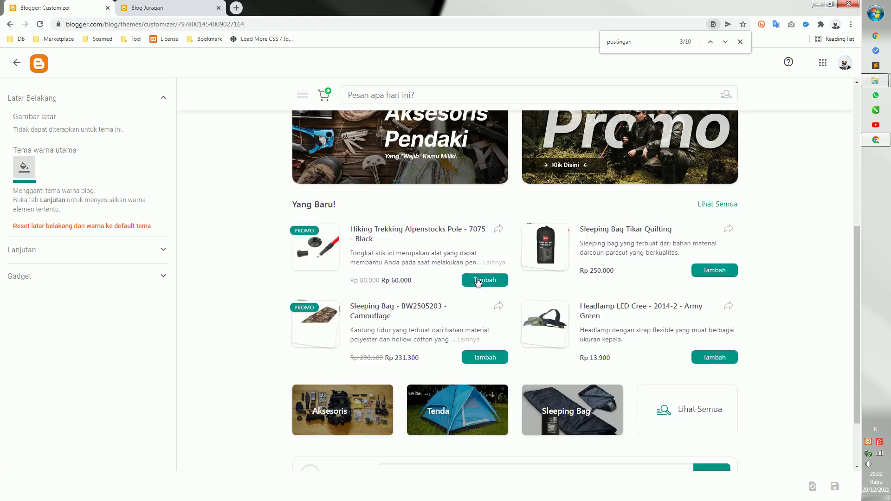
# Step: Try red #D52C1F and the yellow in the same palette row as the theme's main color
pyautogui.click(24, 168)
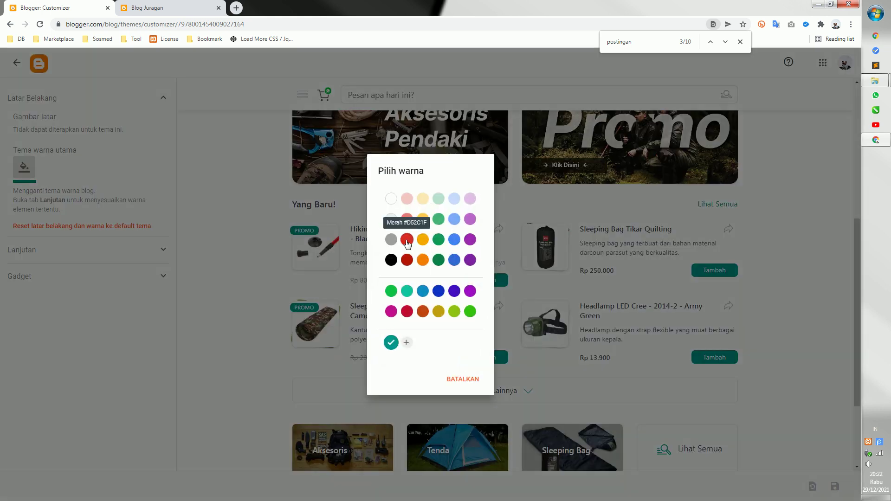
pyautogui.click(407, 241)
pyautogui.click(26, 168)
pyautogui.click(423, 239)
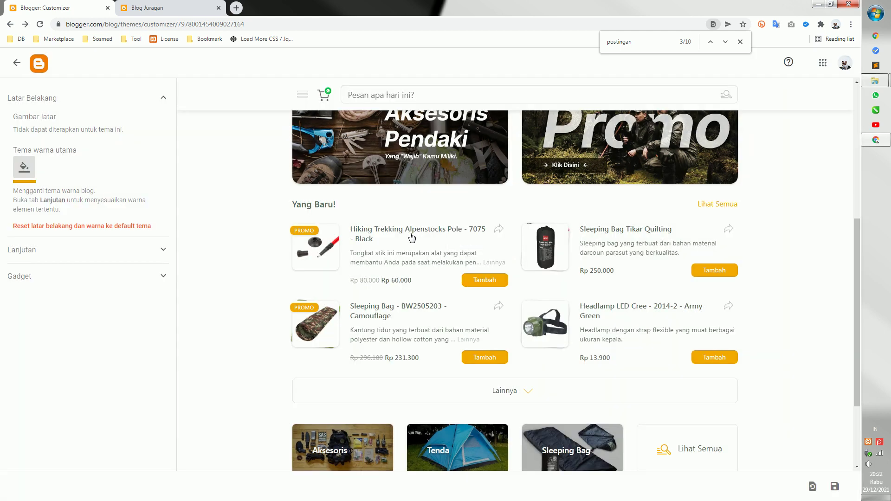
pyautogui.click(26, 168)
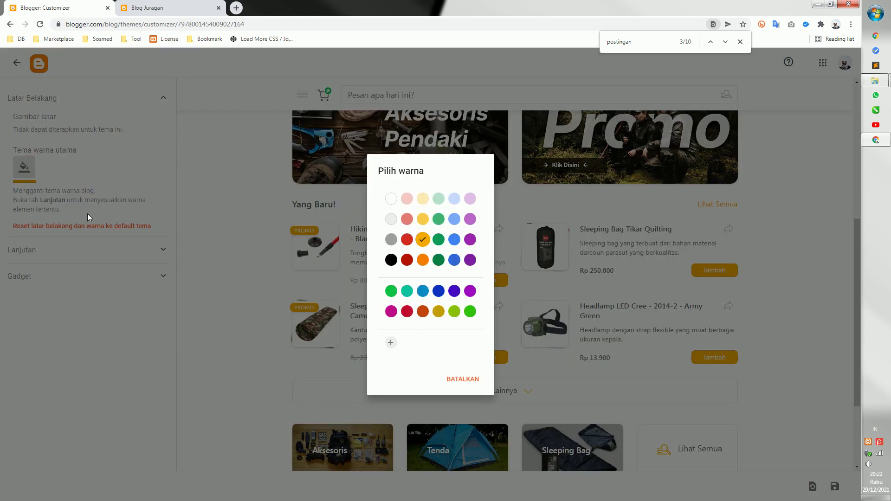
pyautogui.click(467, 382)
# Step: Examine the Lanjutan options of the theme customizer and leave the customizer, discarding the unsaved changes
pyautogui.click(76, 260)
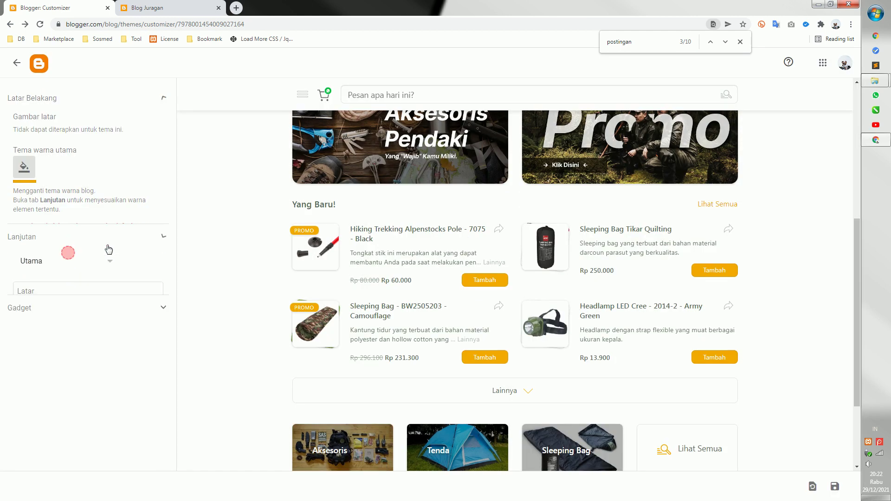
pyautogui.scroll(-3, 114, 309)
pyautogui.scroll(3, 91, 186)
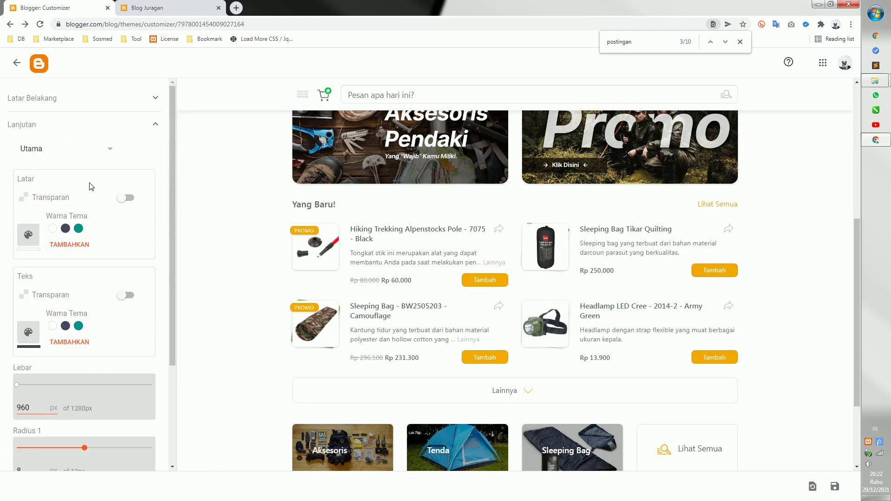
pyautogui.click(17, 63)
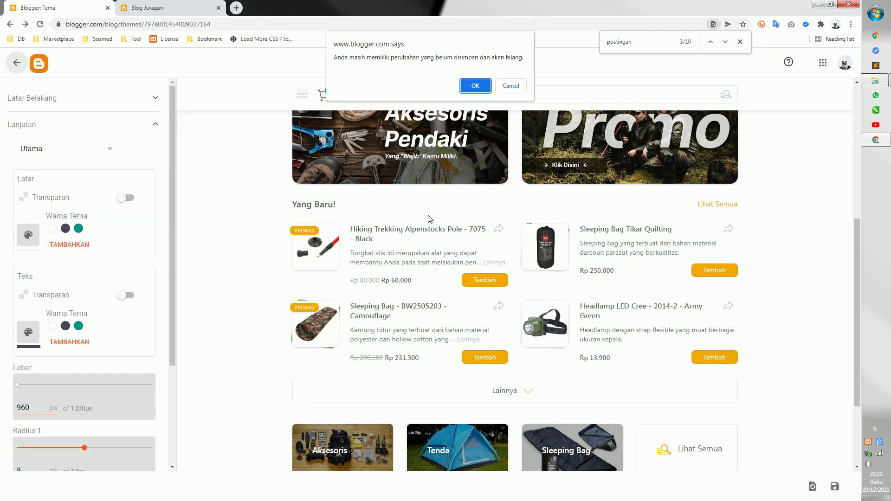
pyautogui.click(486, 85)
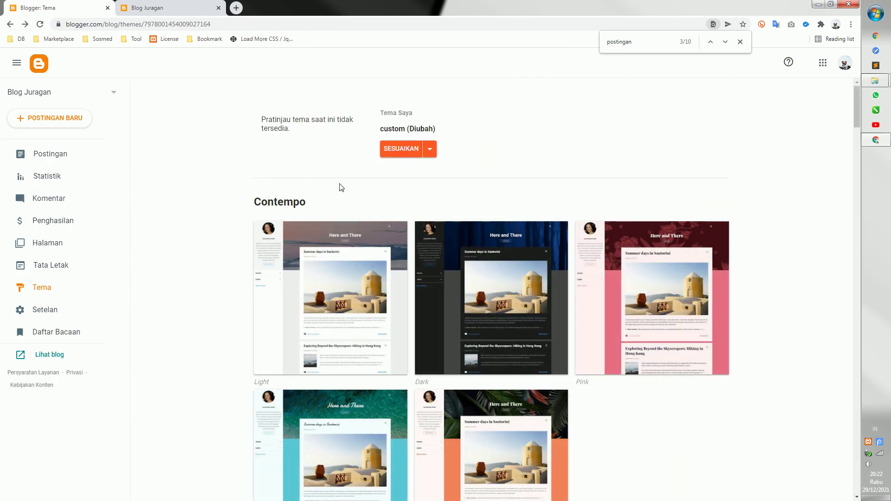
# Step: Open the theme's mobile settings (Setelan Seluler), choose the Desktop theme for mobile devices and save
pyautogui.click(429, 149)
pyautogui.click(459, 155)
pyautogui.click(427, 154)
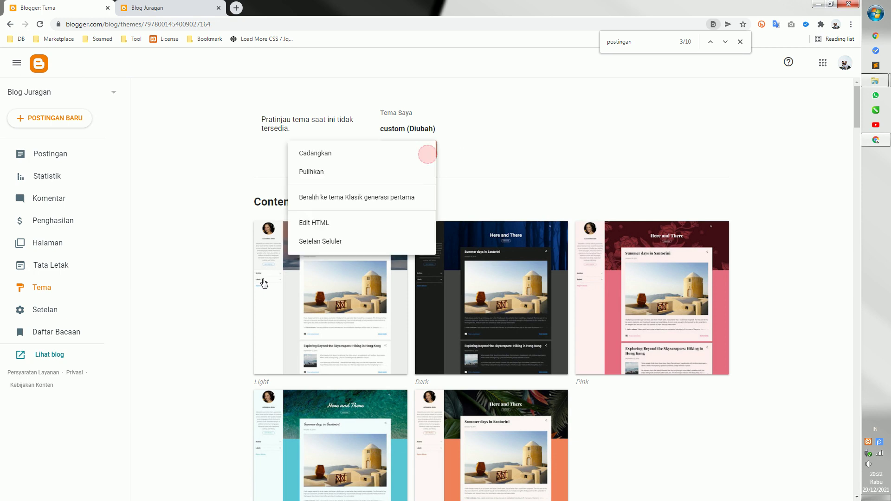
pyautogui.click(332, 241)
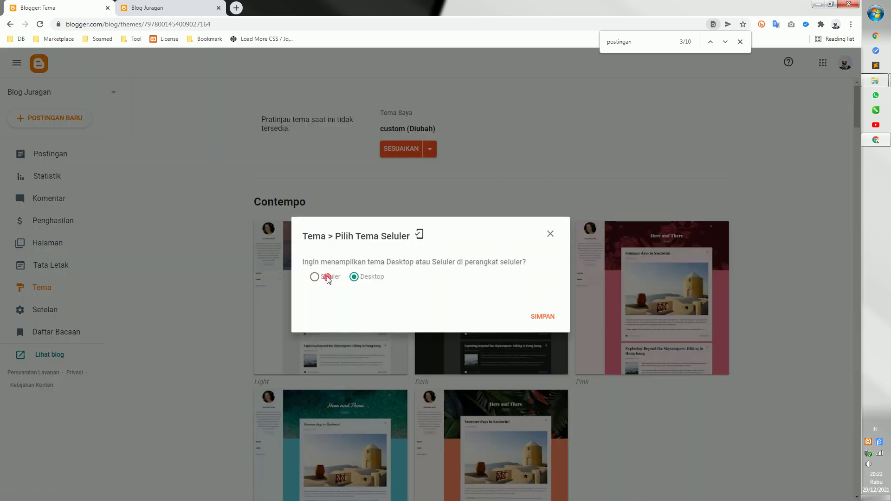
pyautogui.click(326, 278)
pyautogui.click(367, 222)
pyautogui.click(543, 317)
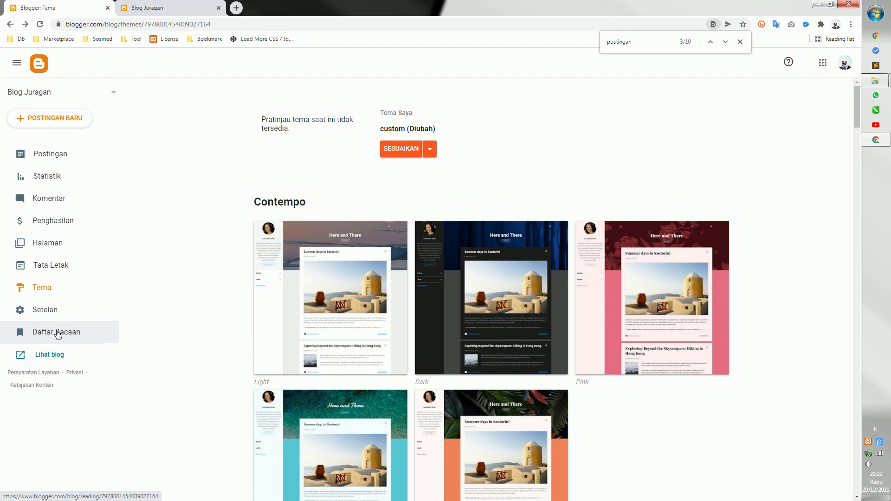
# Step: Open the blog's Tata Letak page and review its gadget sections, including Config and Menu Bar
pyautogui.click(66, 268)
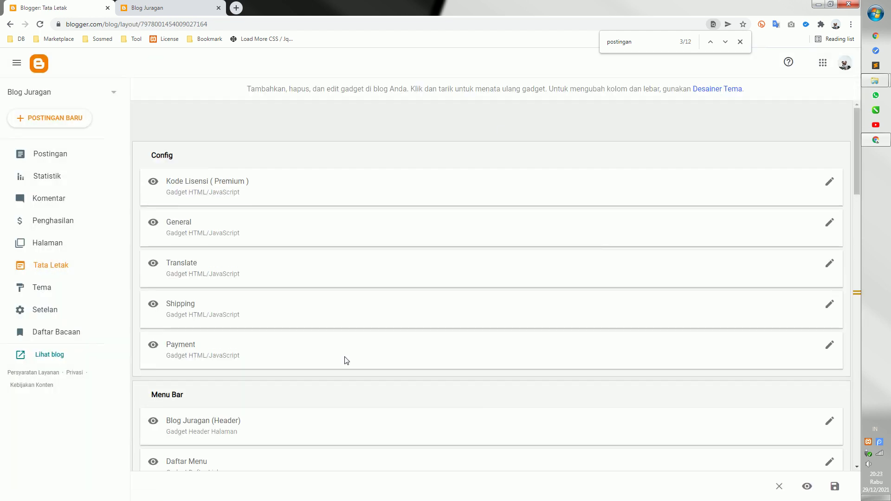
pyautogui.scroll(-5, 145, 314)
pyautogui.scroll(4, 239, 296)
pyautogui.scroll(1, 282, 264)
pyautogui.scroll(-16, 288, 337)
pyautogui.scroll(2, 308, 374)
pyautogui.scroll(14, 321, 397)
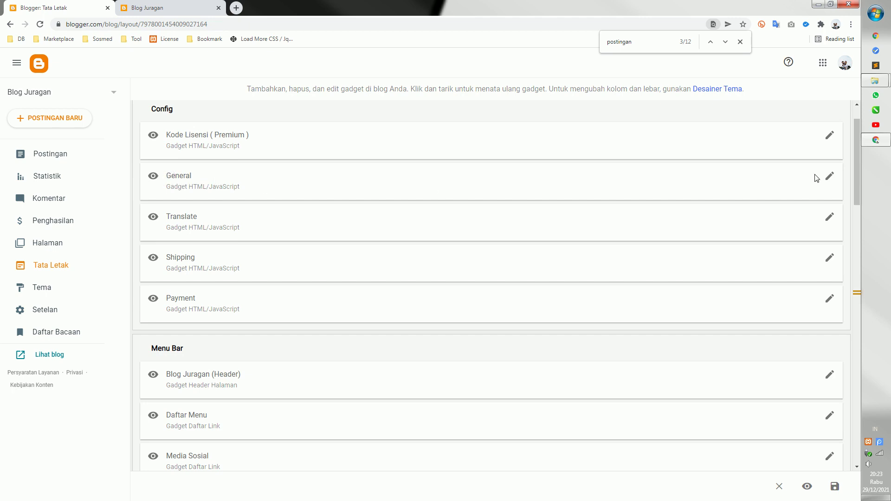
# Step: Open the General gadget in the Config section, inspect its WhatsApp number entry, and close it without saving
pyautogui.click(830, 176)
pyautogui.click(426, 304)
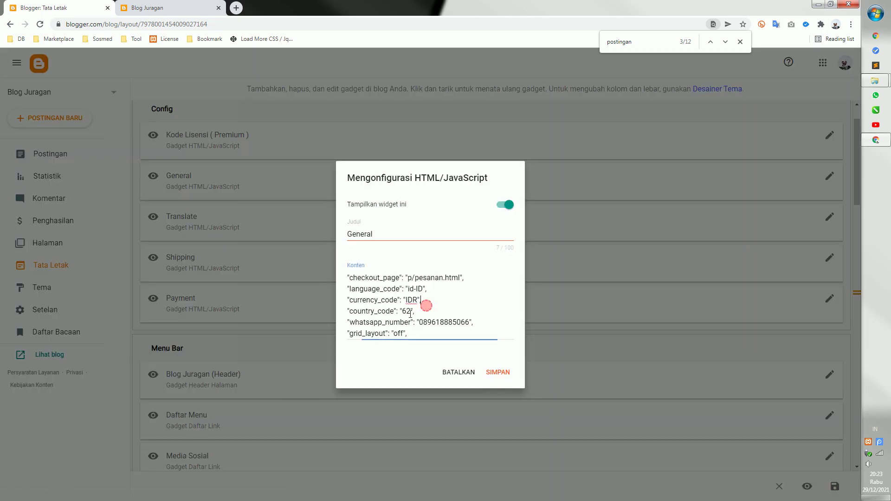
pyautogui.doubleClick(462, 319)
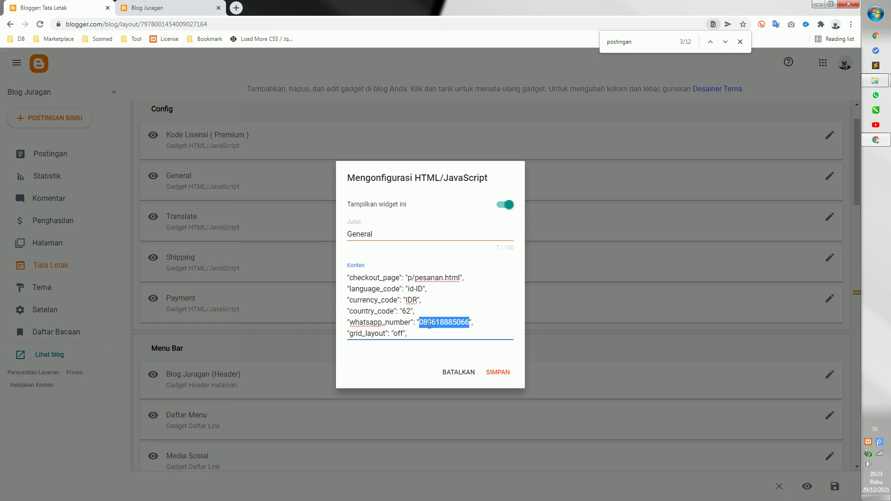
pyautogui.click(458, 333)
pyautogui.doubleClick(457, 323)
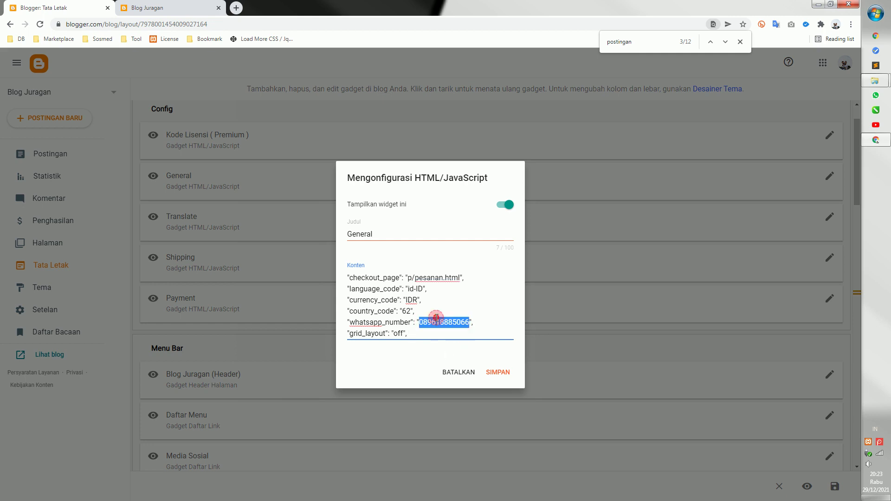
pyautogui.click(459, 372)
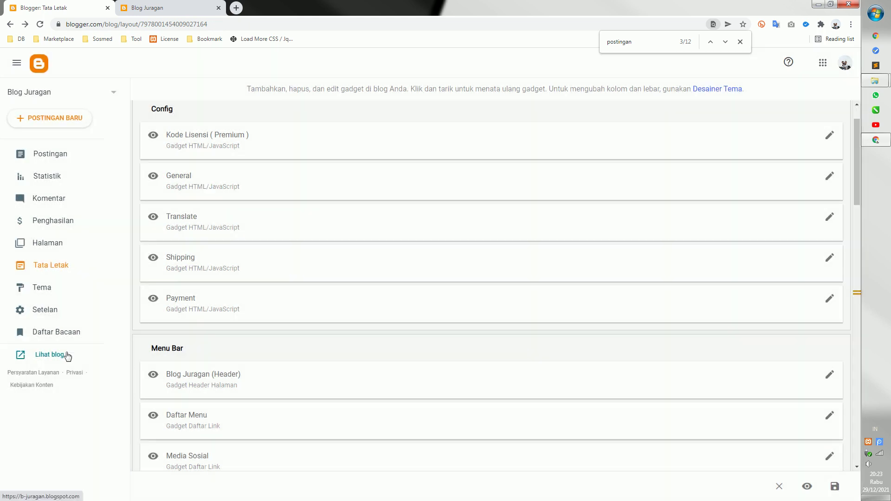
# Step: Open the blog settings, check the selected time zone in the Pemformatan section, and cancel the time zone dialog
pyautogui.click(55, 311)
pyautogui.scroll(-8, 284, 291)
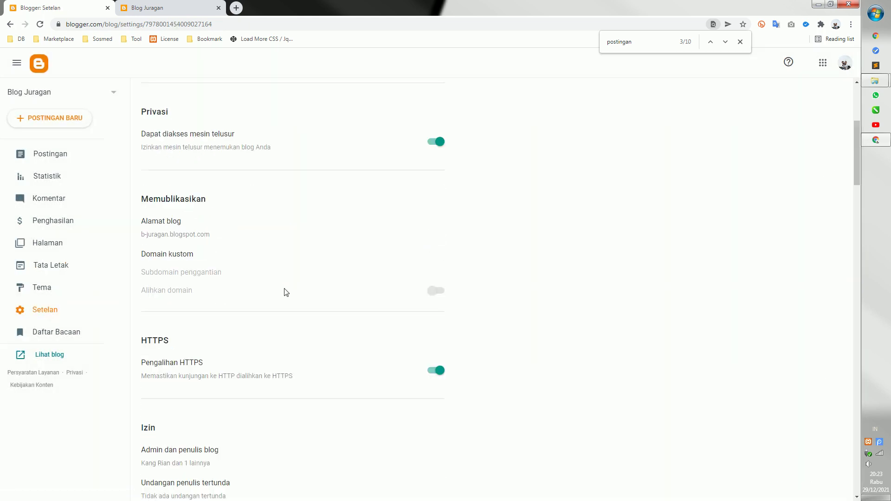
pyautogui.scroll(-13, 287, 292)
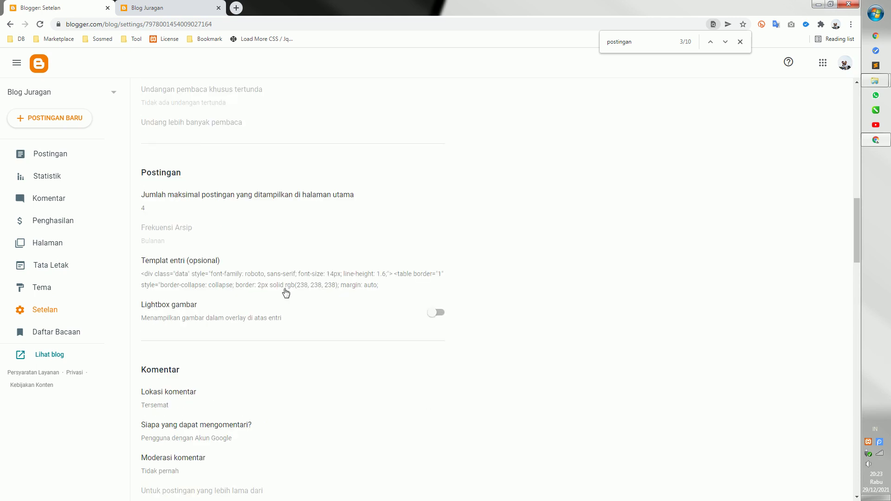
pyautogui.scroll(-1, 364, 342)
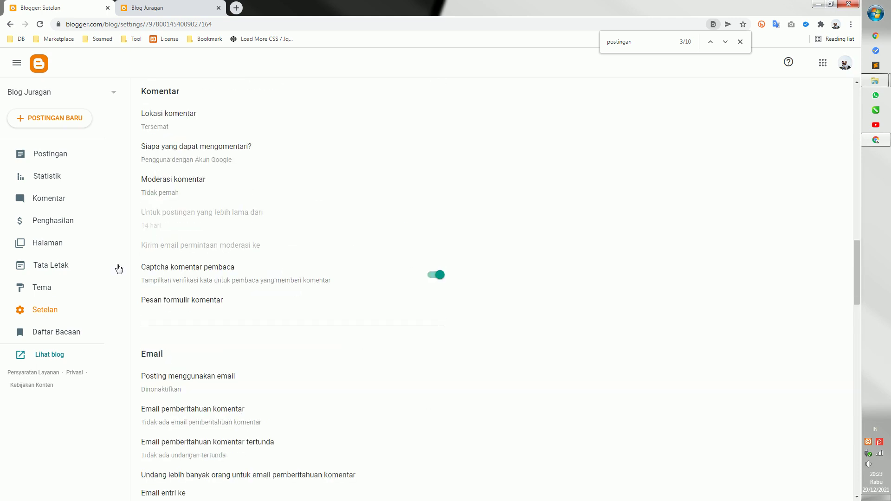
pyautogui.scroll(-7, 275, 366)
pyautogui.click(197, 304)
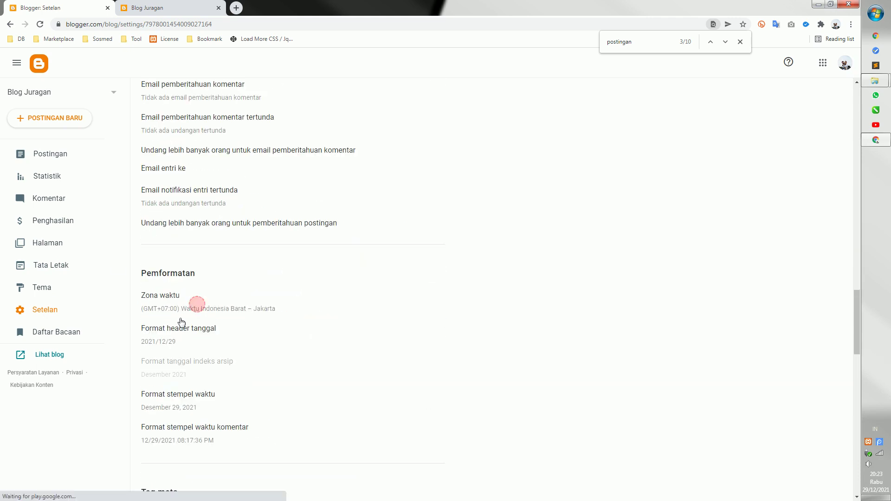
pyautogui.moveTo(534, 186); pyautogui.dragTo(509, 320)
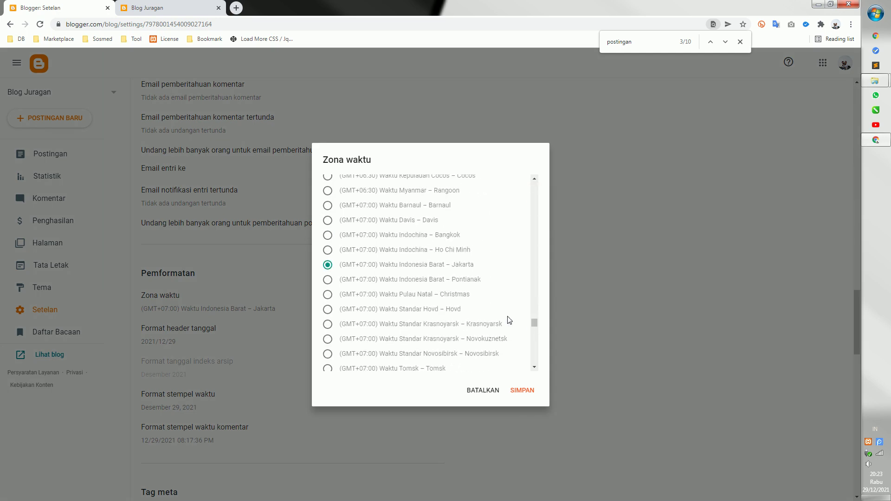
pyautogui.click(482, 390)
# Step: Review the remaining blog settings, from Tag meta and Crawler dan pengindeksan to Feed situs and Umum
pyautogui.scroll(-5, 202, 401)
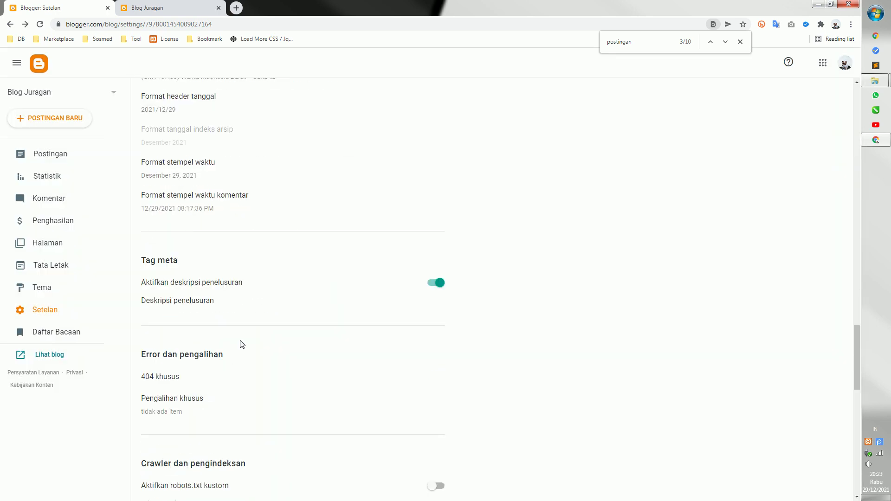
pyautogui.scroll(-11, 230, 359)
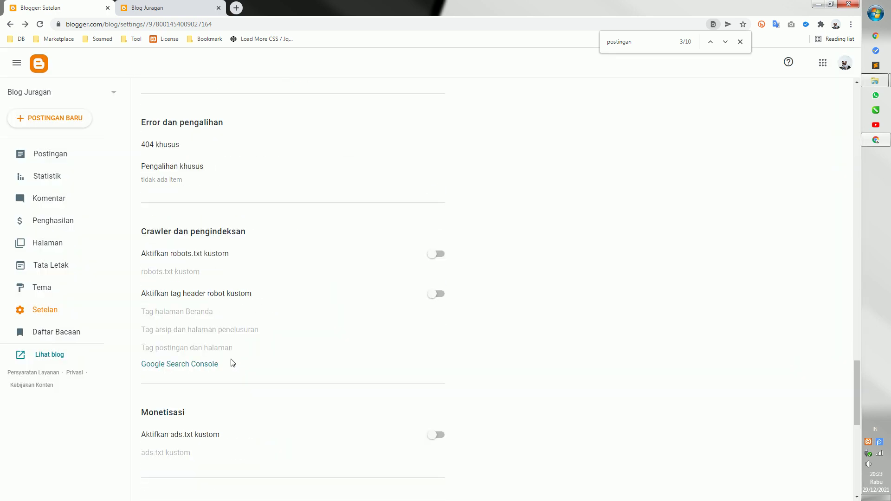
pyautogui.scroll(-6, 235, 365)
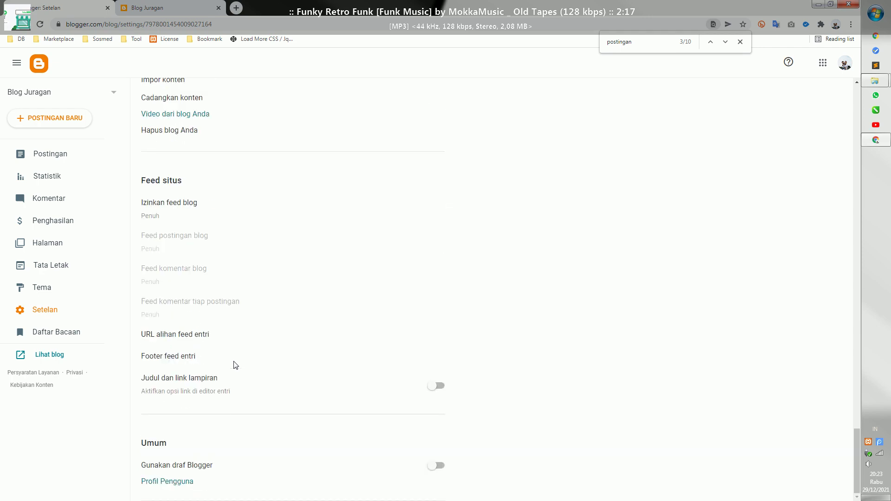
# Step: Return to the Tata Letak page and open the published blog for viewing
pyautogui.click(81, 289)
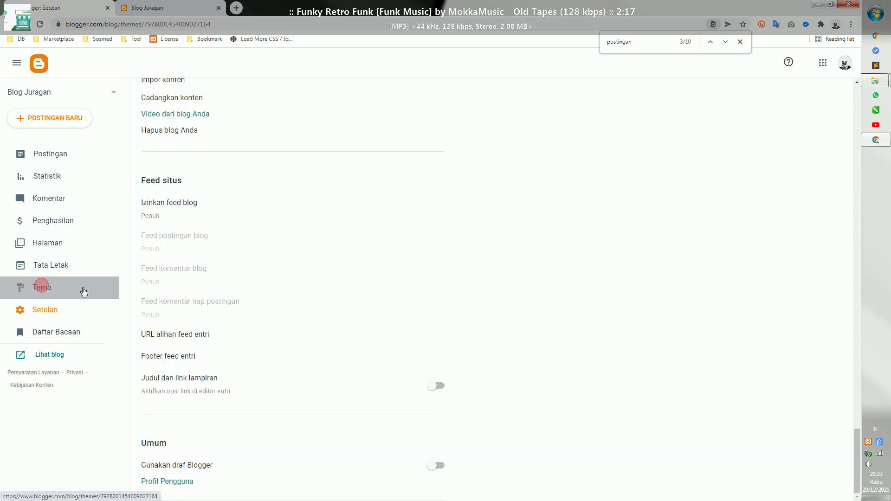
pyautogui.click(78, 270)
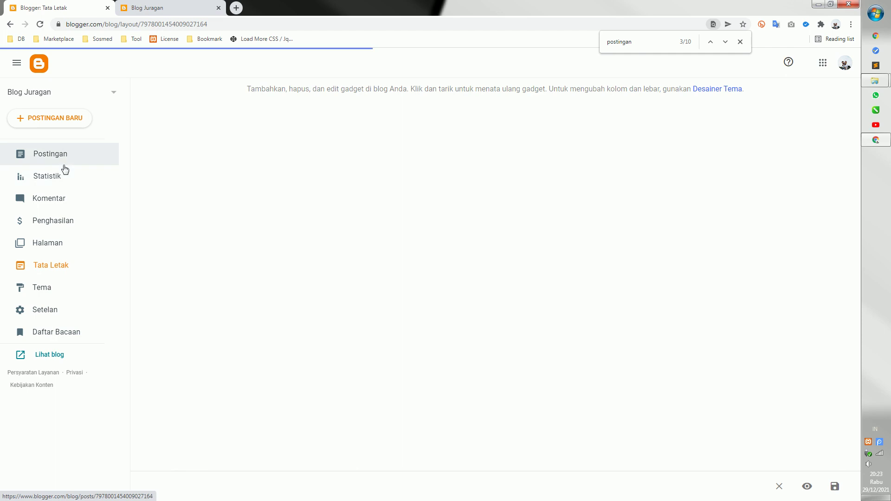
pyautogui.click(56, 356)
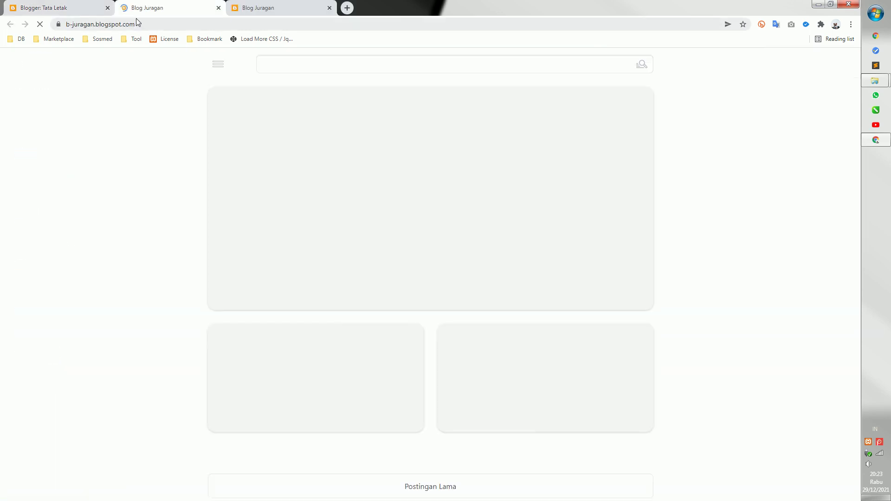